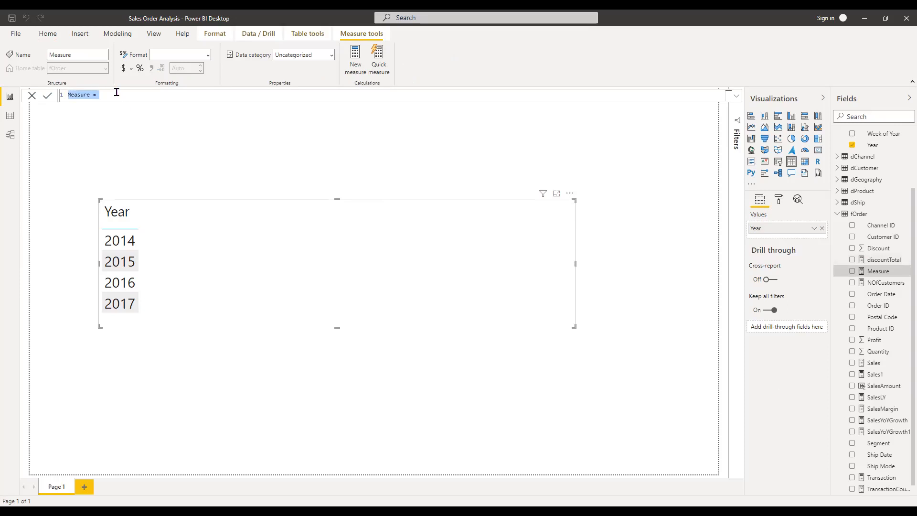
# Name the new measure SalesDiscounted and begin its formula with the SUMX function
pyautogui.press('BackSpace')
pyautogui.write('SalesDiscounted = SUMX')
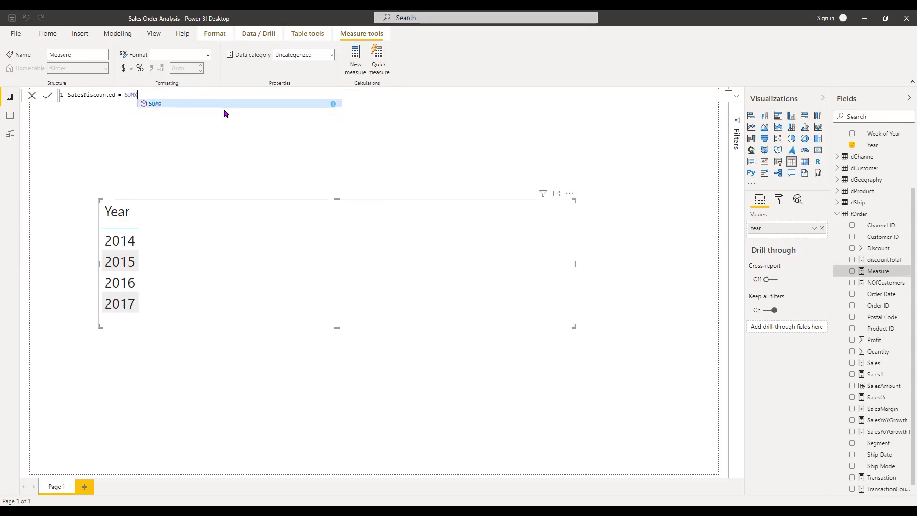
pyautogui.write('(')
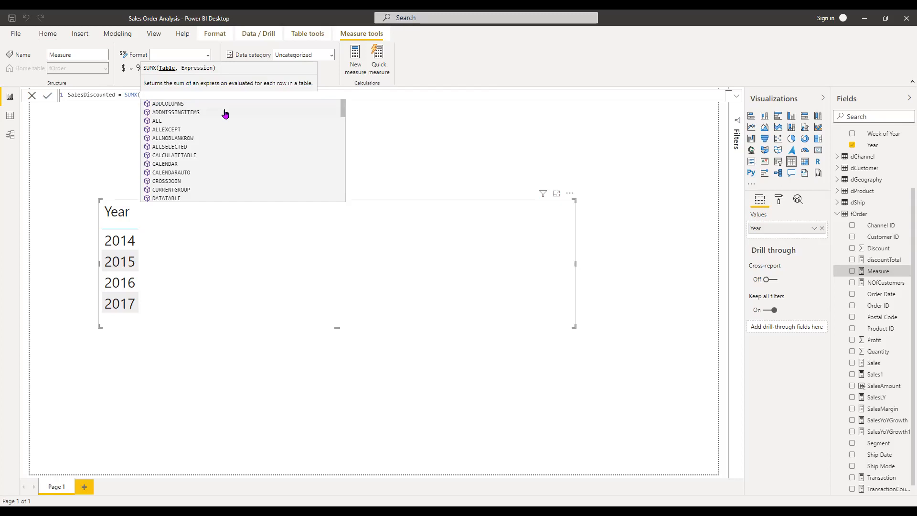
pyautogui.write('fOr')
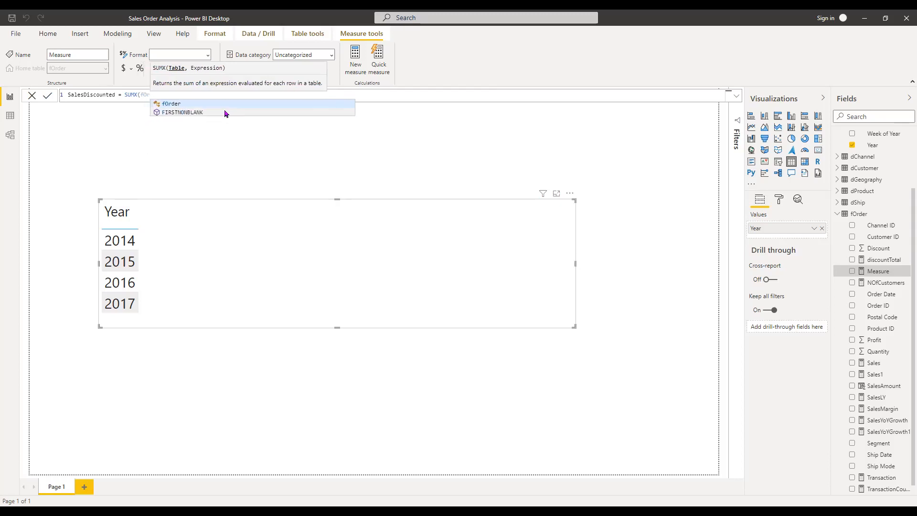
pyautogui.write('der, ')
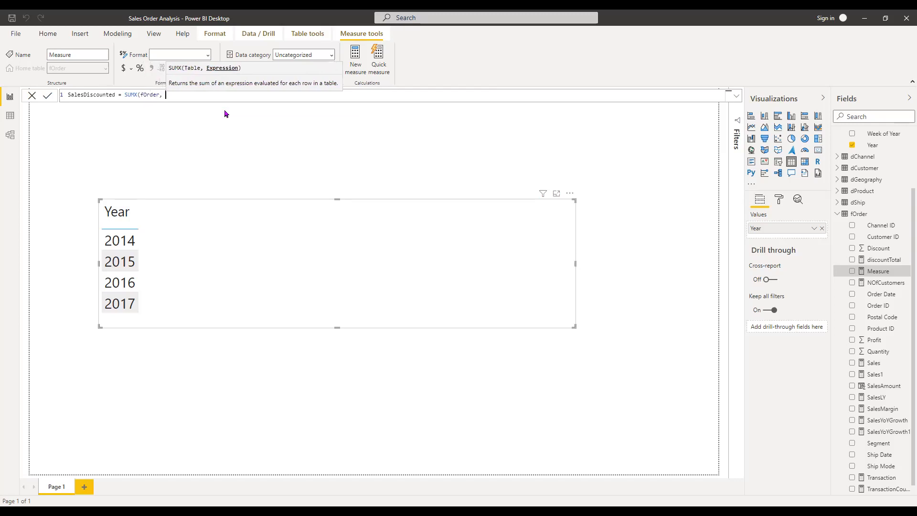
pyautogui.write('FIL')
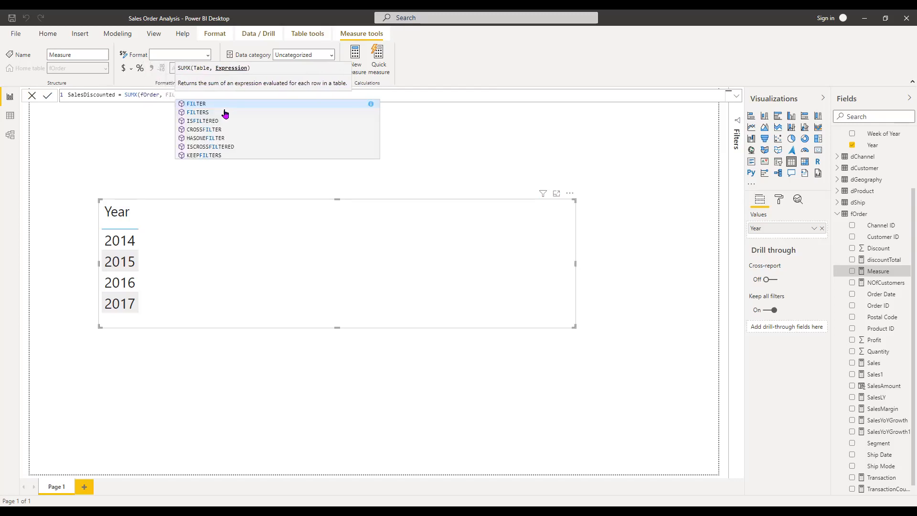
pyautogui.press('BackSpace')
pyautogui.press('BackSpace')
pyautogui.press('BackSpace')
pyautogui.press('BackSpace')
pyautogui.press('BackSpace')
pyautogui.press('BackSpace')
pyautogui.press('BackSpace')
pyautogui.press('BackSpace')
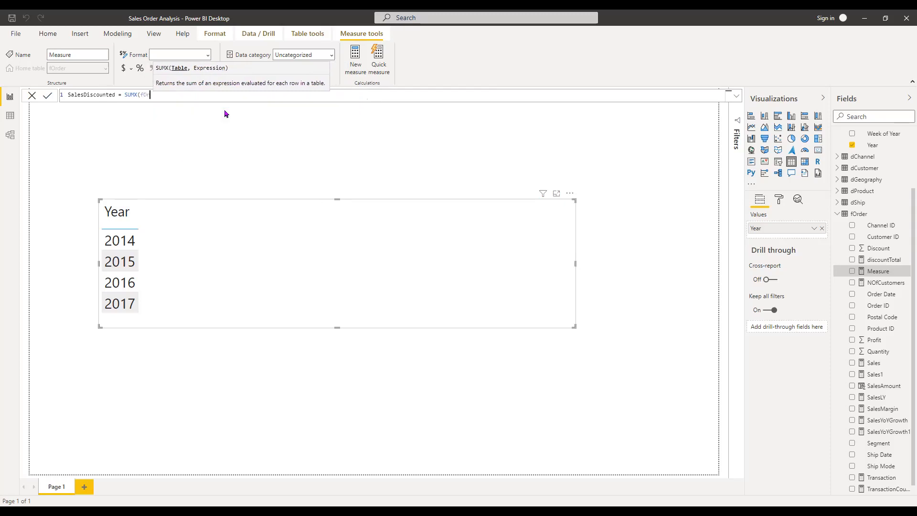
pyautogui.press('BackSpace')
pyautogui.press('BackSpace')
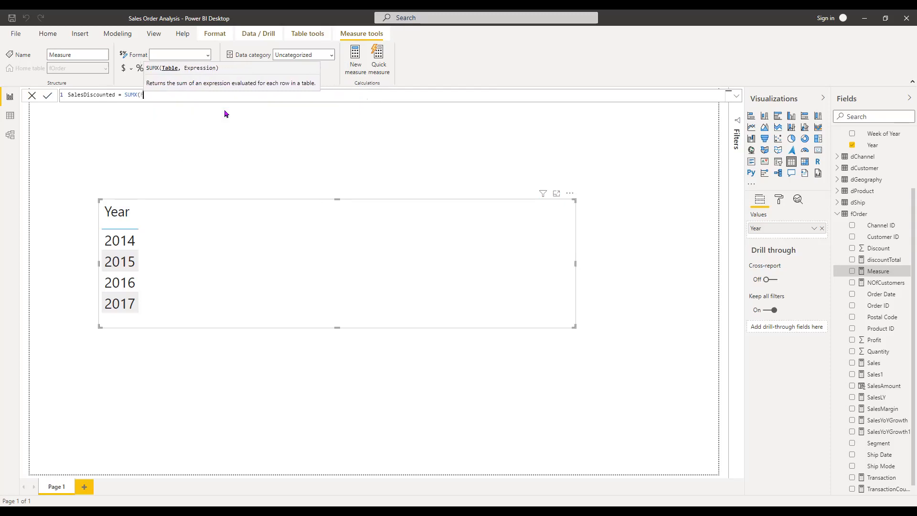
# Use FILTER over the fOrder table as the table argument of SUMX
pyautogui.write('IL')
pyautogui.press('Tab')
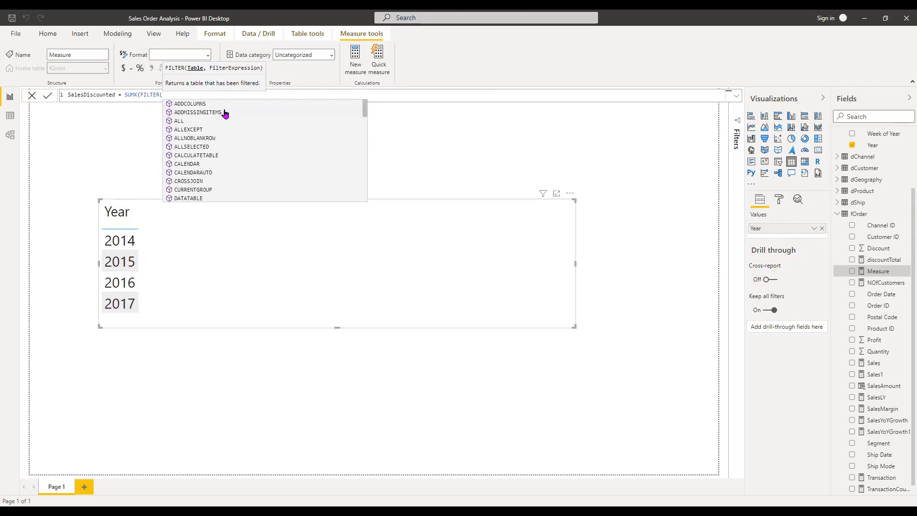
pyautogui.write('FOR')
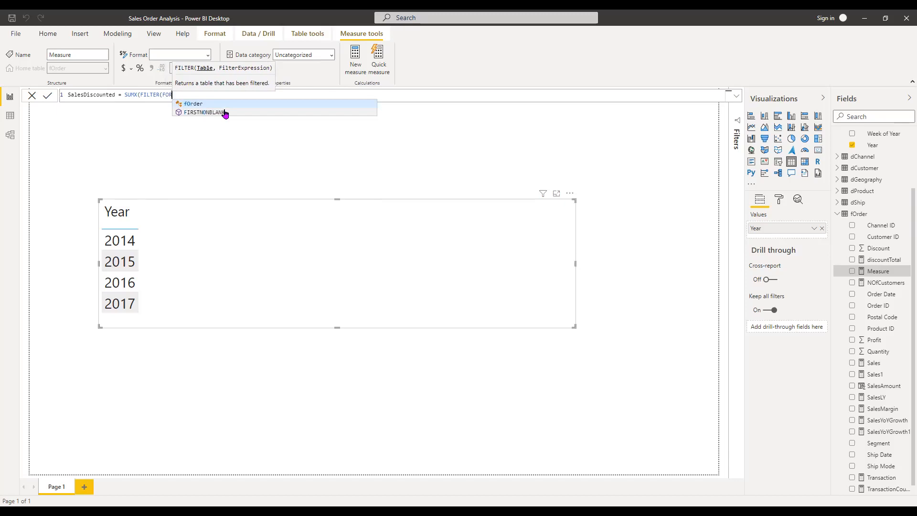
pyautogui.press('Tab')
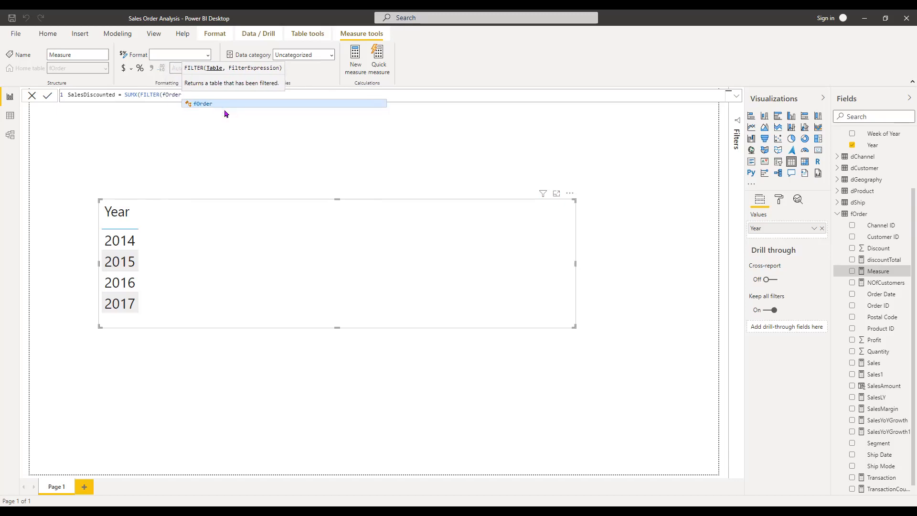
pyautogui.write('[')
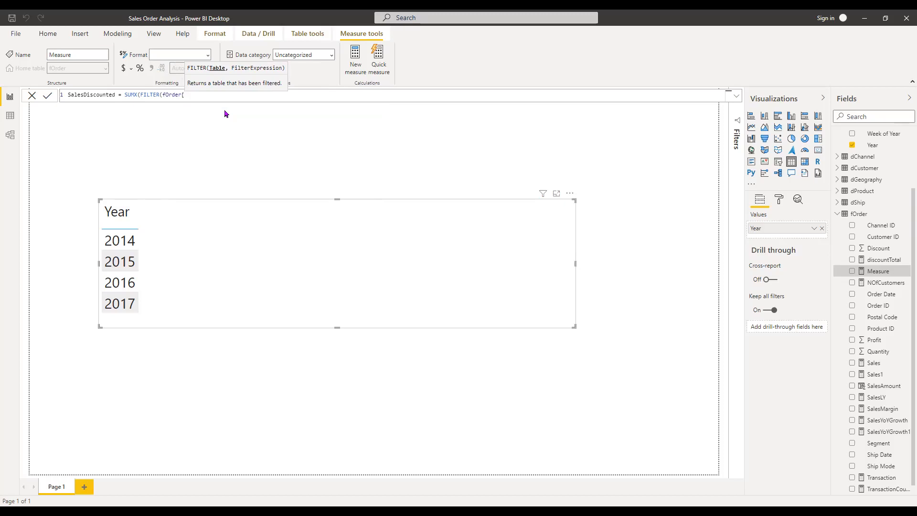
pyautogui.press('BackSpace')
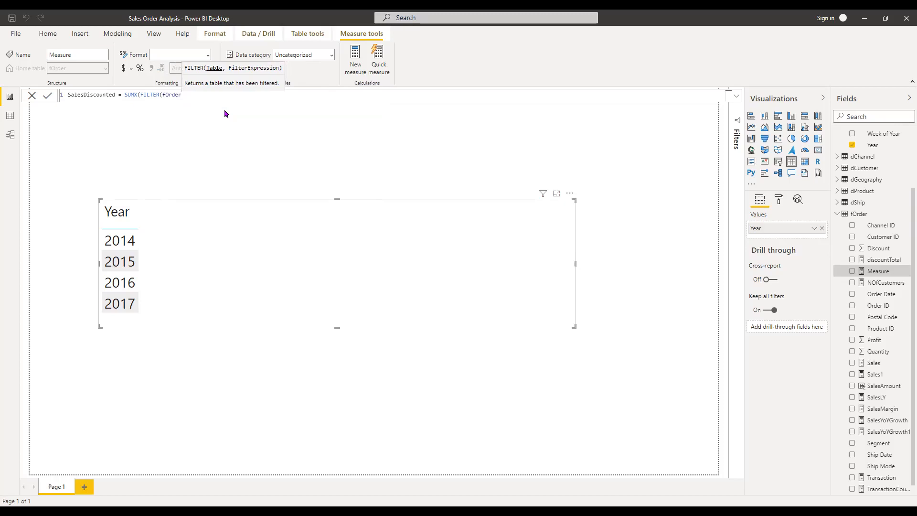
pyautogui.write(',')
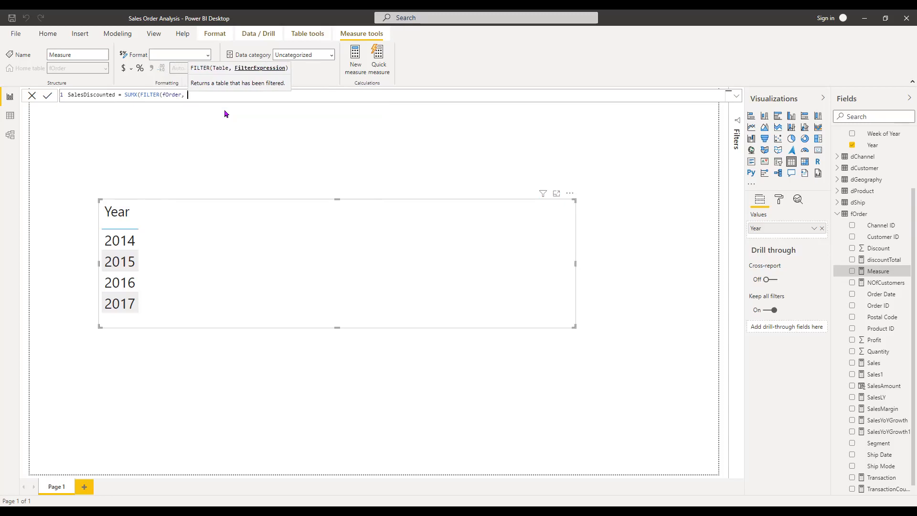
# Set the filter condition to fOrder[Discount]>0 and close the FILTER function, ready for the SUMX expression
pyautogui.write(' f')
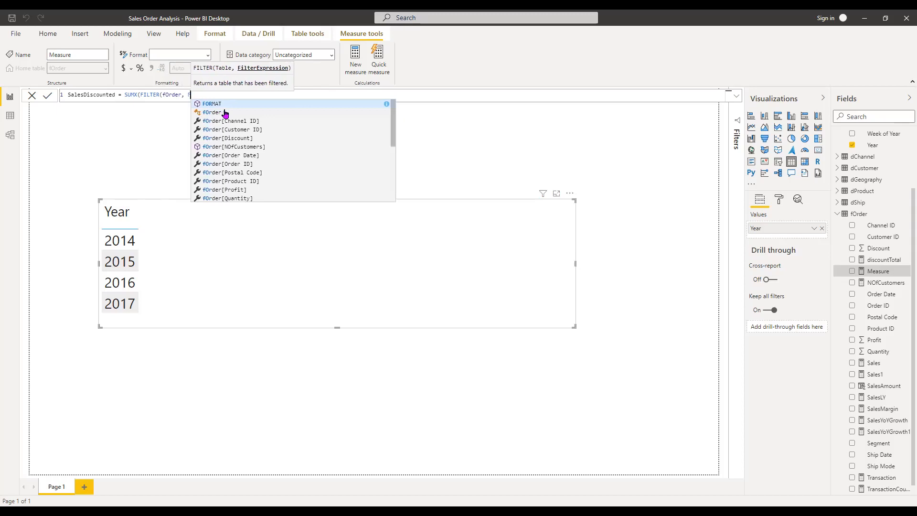
pyautogui.write('or')
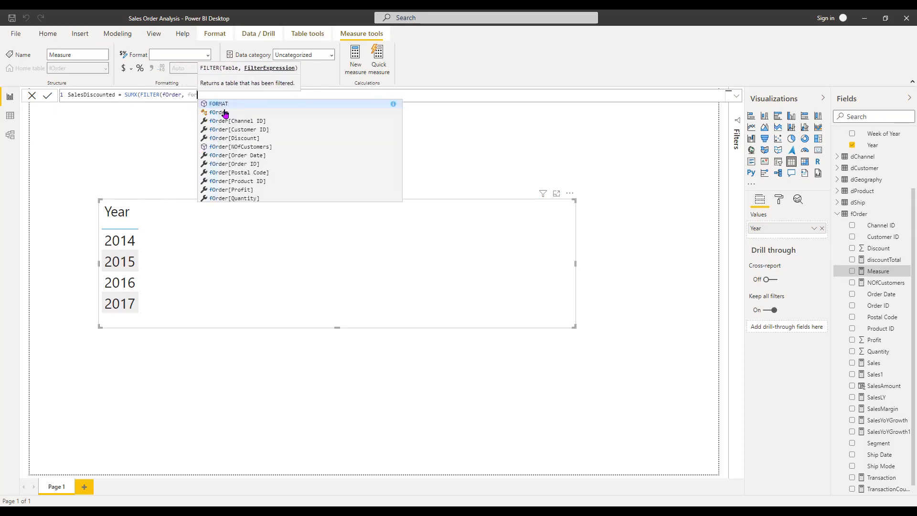
pyautogui.press('Down')
pyautogui.press('Down')
pyautogui.press('Down')
pyautogui.press('Down')
pyautogui.press('Down')
pyautogui.press('Down')
pyautogui.press('Down')
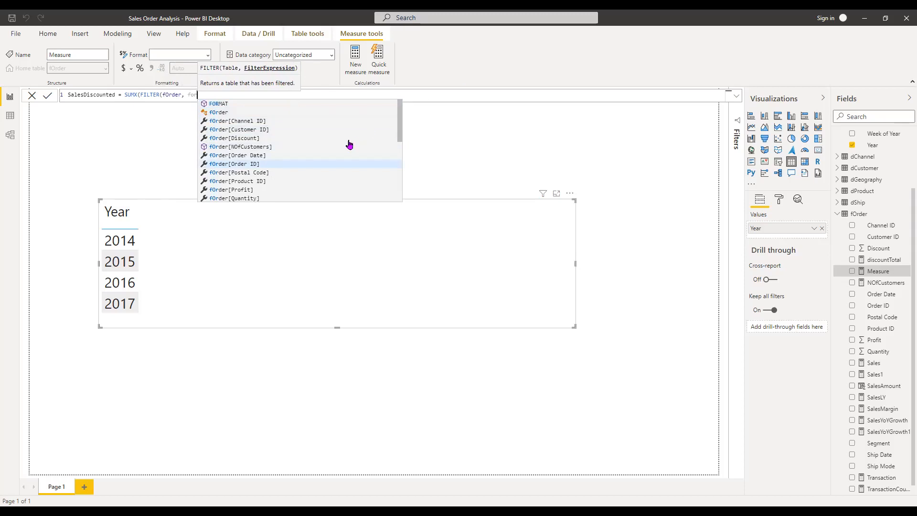
pyautogui.press('Up')
pyautogui.press('Up')
pyautogui.press('Tab')
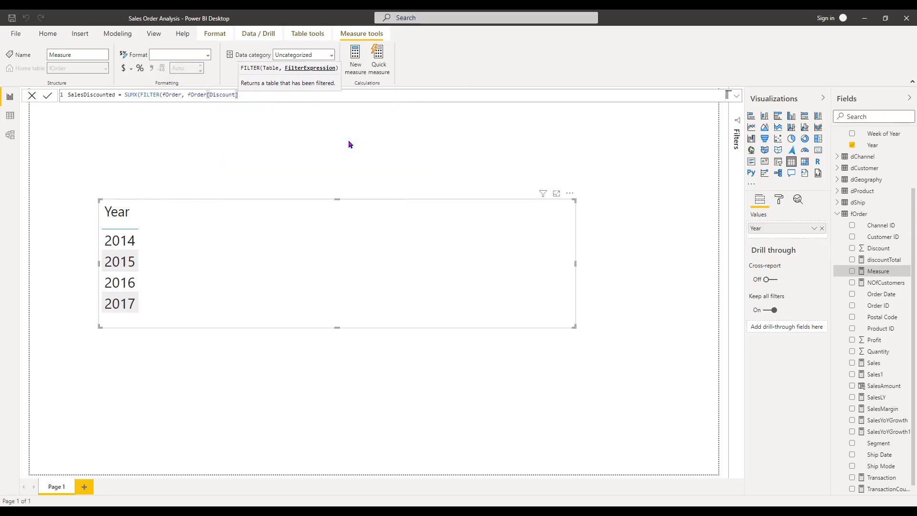
pyautogui.write('>0')
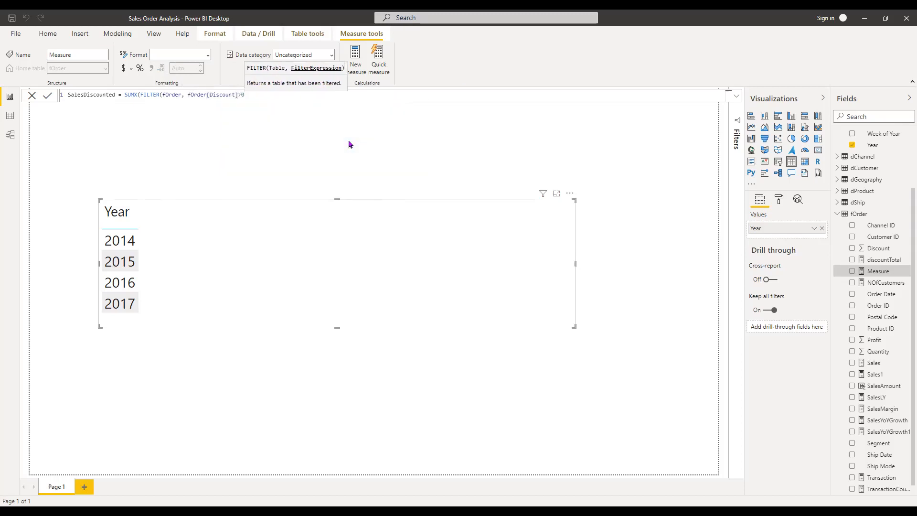
pyautogui.write(')')
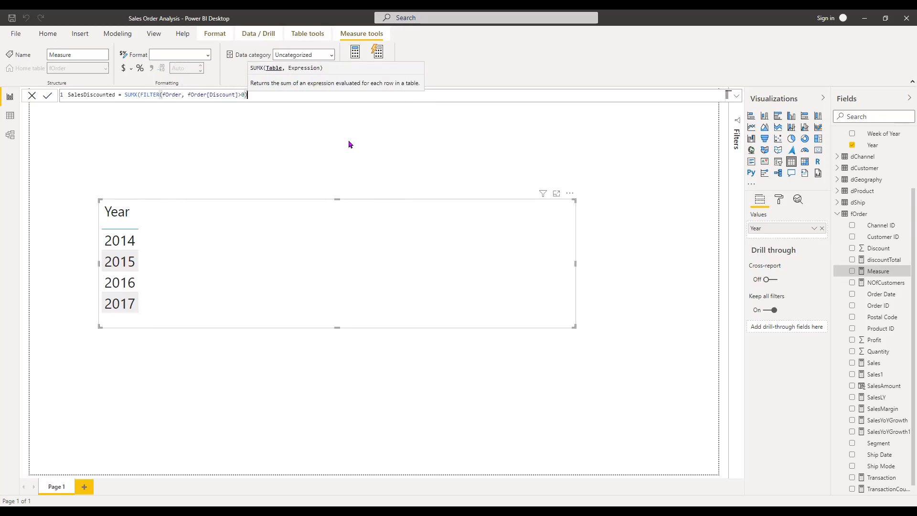
pyautogui.write(',')
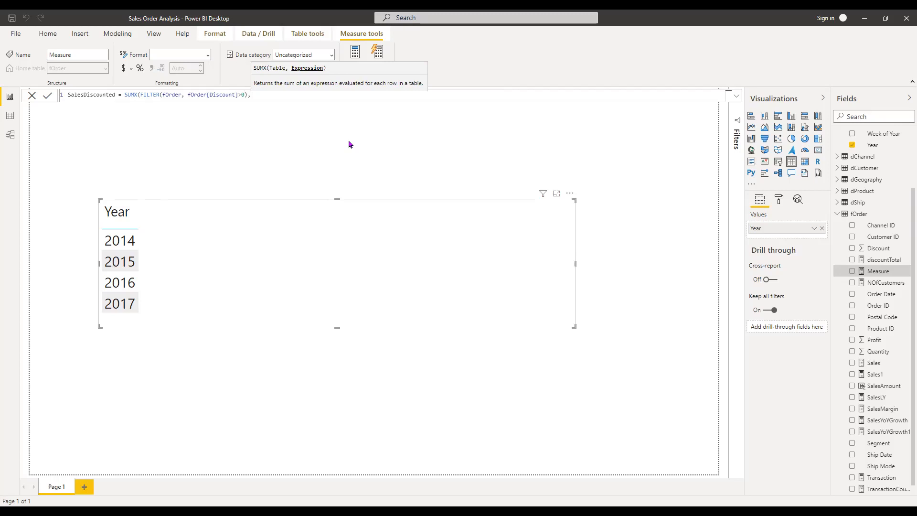
# Enter the fOrder[Quantity] column as the first factor of the SUMX expression
pyautogui.write('sa')
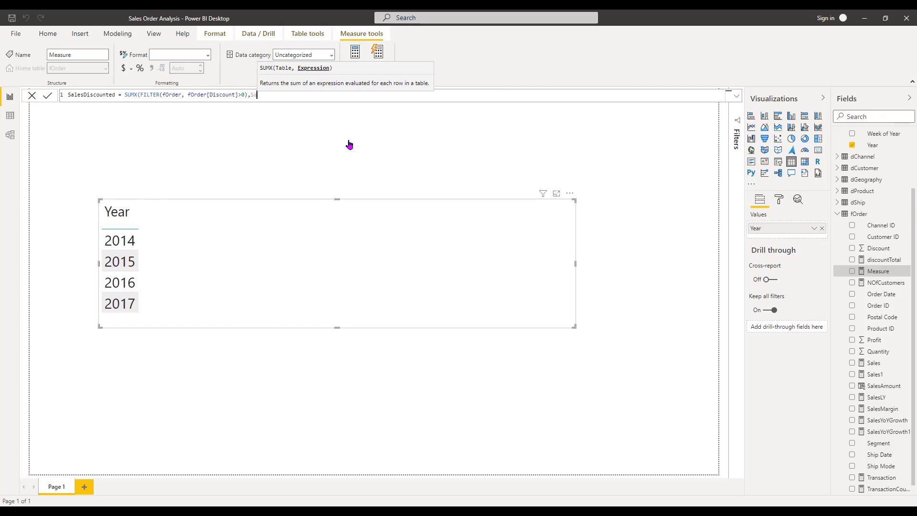
pyautogui.press('BackSpace')
pyautogui.press('BackSpace')
pyautogui.write('f')
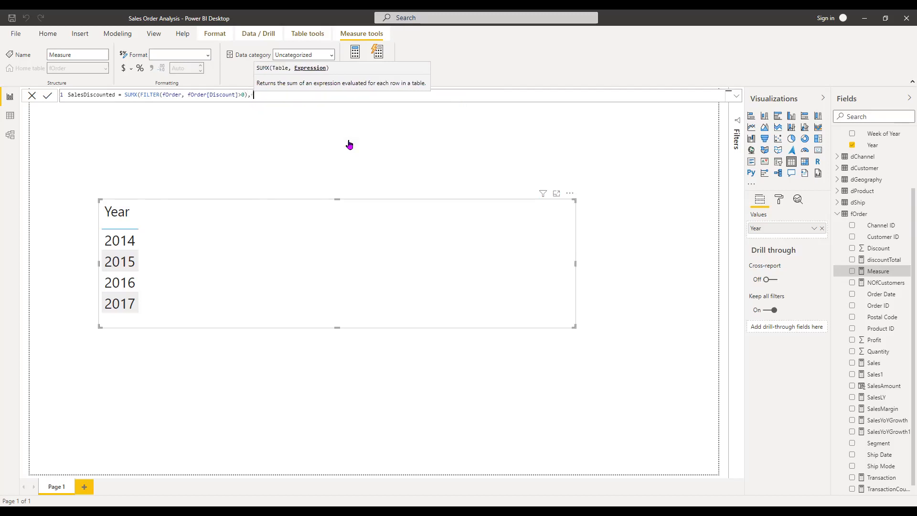
pyautogui.write('Or')
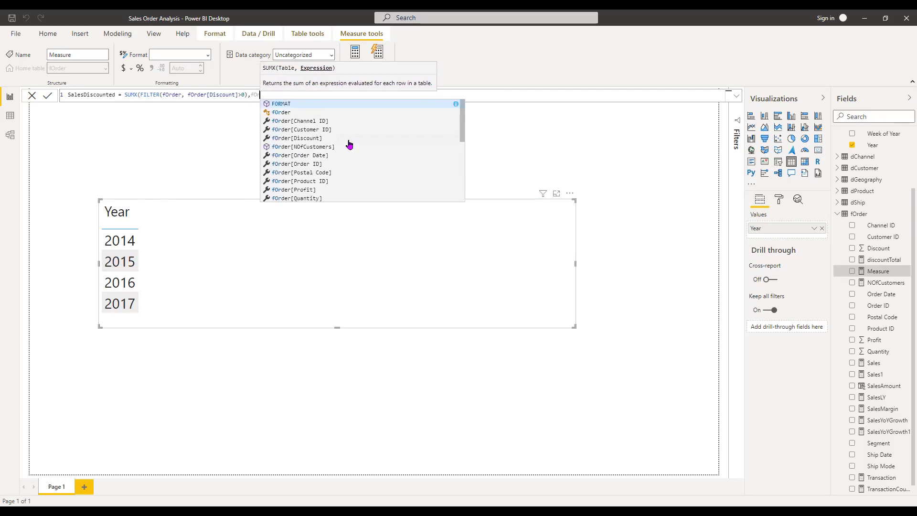
pyautogui.press('Down')
pyautogui.press('Down')
pyautogui.press('Down')
pyautogui.press('Down')
pyautogui.press('Down')
pyautogui.press('Down')
pyautogui.press('Down')
pyautogui.press('Down')
pyautogui.press('Down')
pyautogui.press('Down')
pyautogui.press('Down')
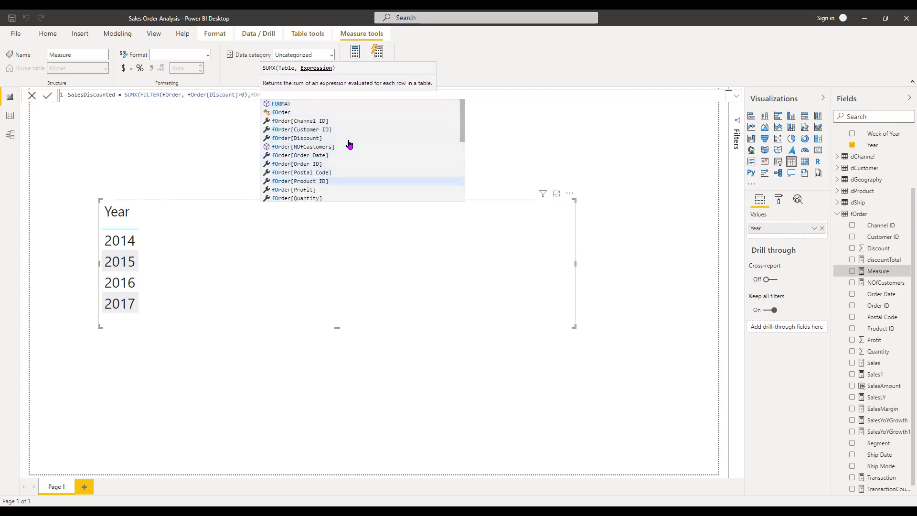
pyautogui.press('Tab')
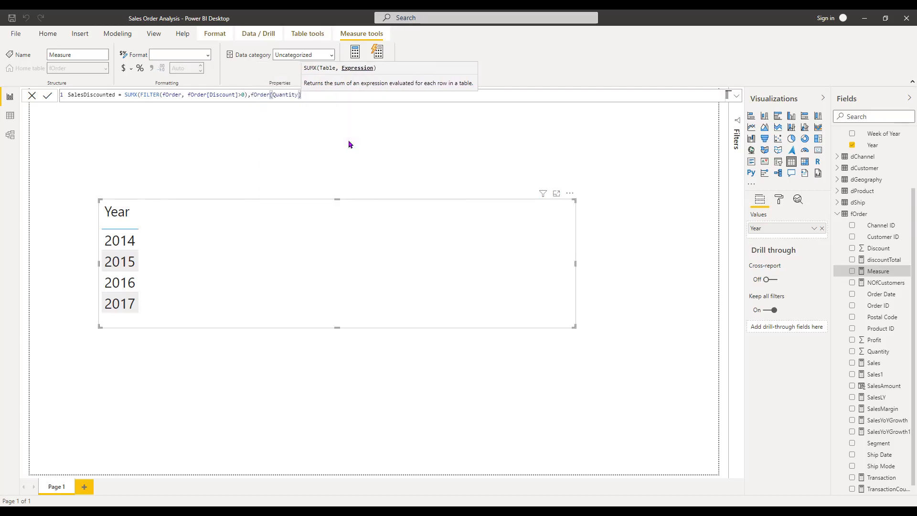
# Multiply the quantity by fOrder[Unit Price] and close the SUMX function
pyautogui.write('*')
pyautogui.write('fOr')
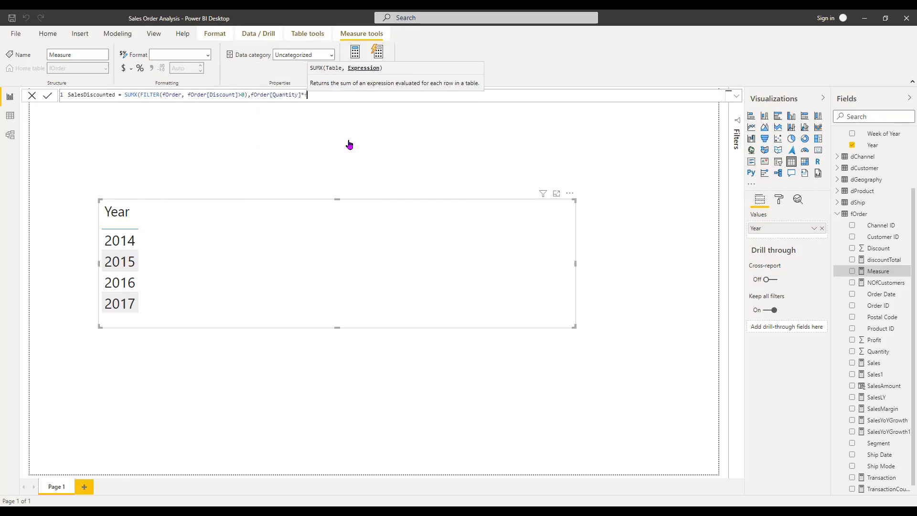
pyautogui.press('Down')
pyautogui.press('Down')
pyautogui.press('Down')
pyautogui.press('Down')
pyautogui.press('Down')
pyautogui.press('Down')
pyautogui.press('Down')
pyautogui.press('Down')
pyautogui.press('Down')
pyautogui.press('Down')
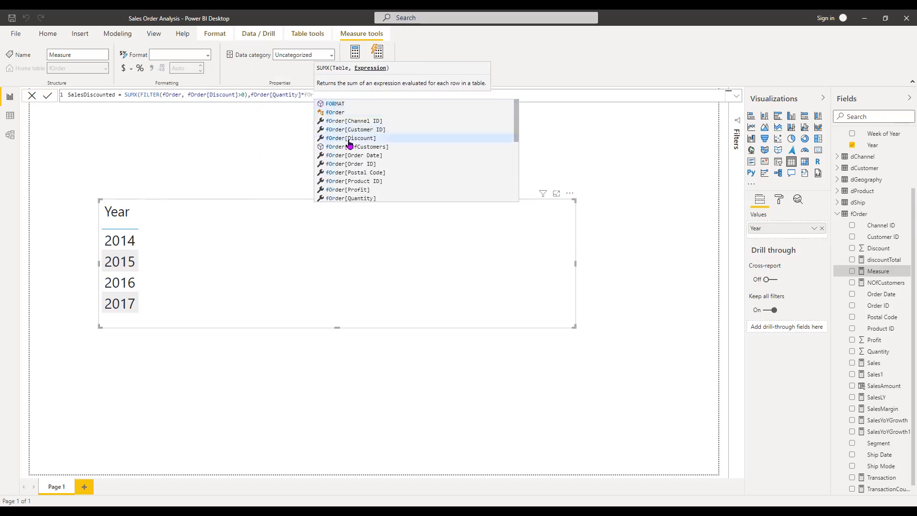
pyautogui.press('Down')
pyautogui.press('Down')
pyautogui.press('Down')
pyautogui.press('Down')
pyautogui.press('Down')
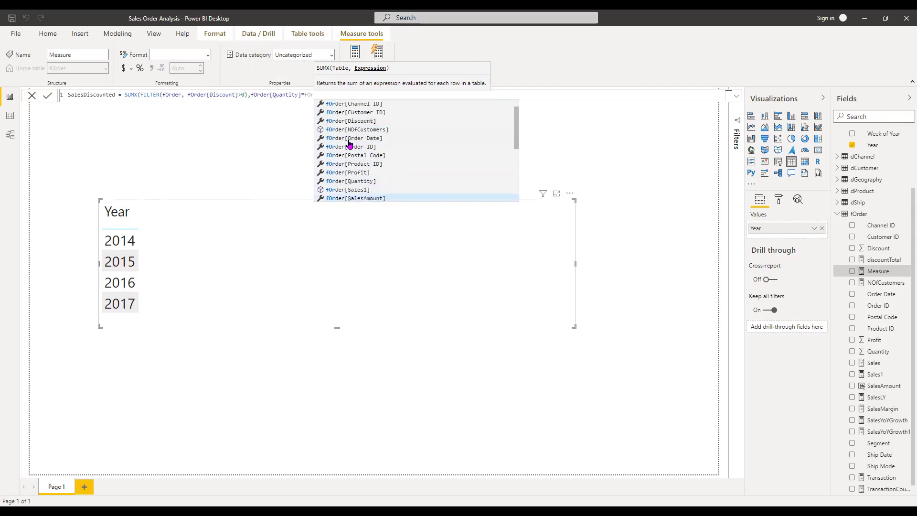
pyautogui.press('Down')
pyautogui.press('Down')
pyautogui.press('Down')
pyautogui.press('Down')
pyautogui.press('Down')
pyautogui.press('Down')
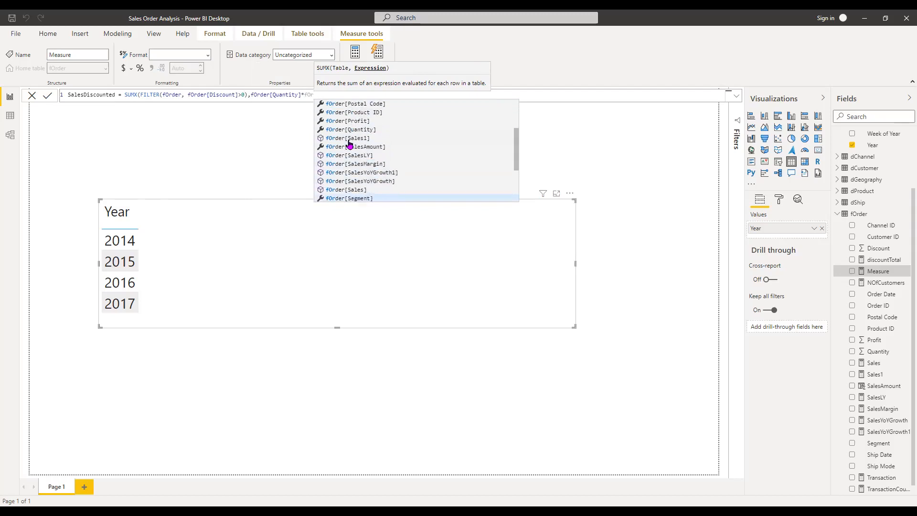
pyautogui.press('Down')
pyautogui.press('Down')
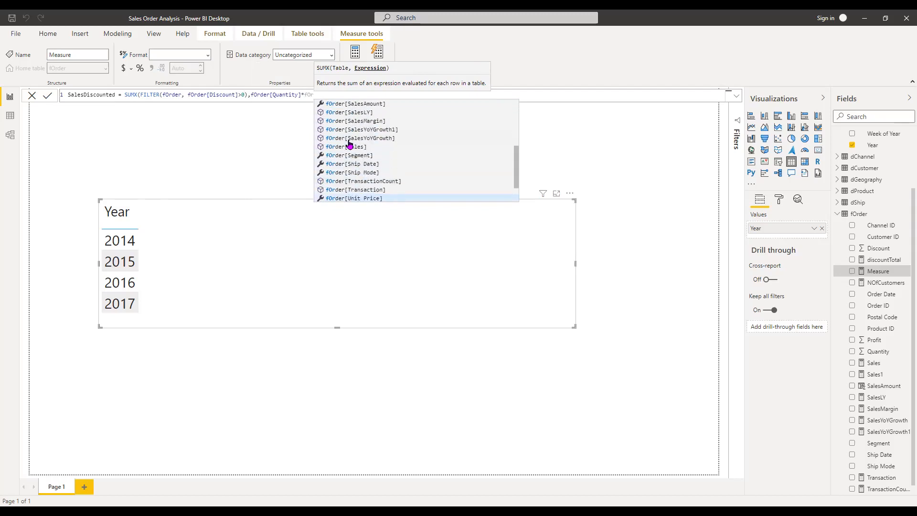
pyautogui.press('Tab')
pyautogui.write(')')
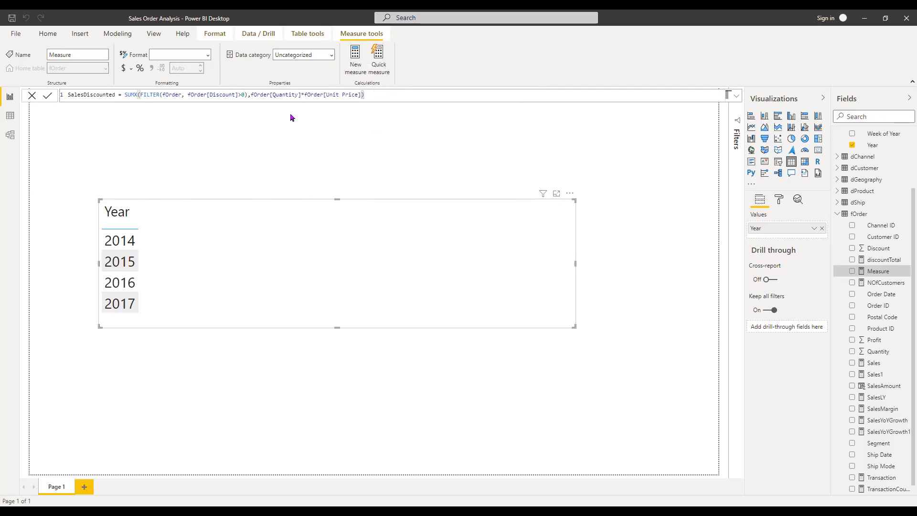
# Commit the SalesDiscounted measure and add it to the table visual beside Year
pyautogui.press('Return')
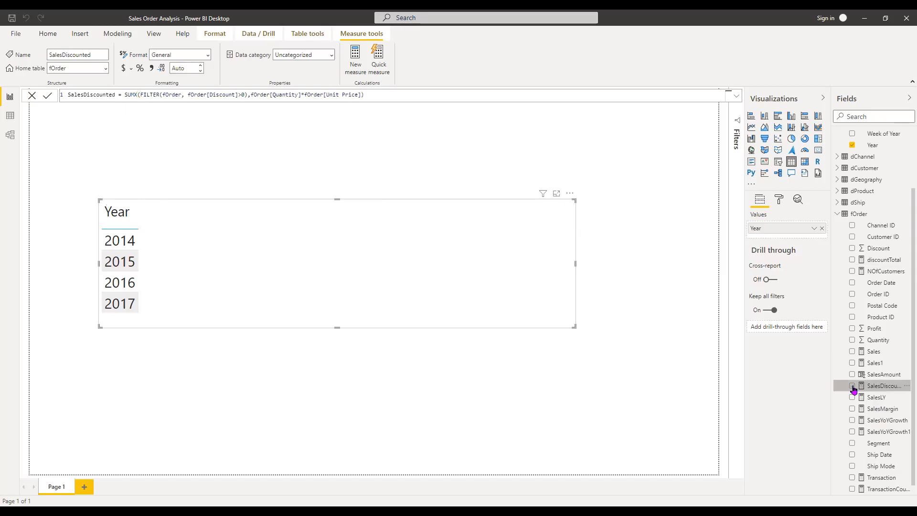
pyautogui.click(854, 387)
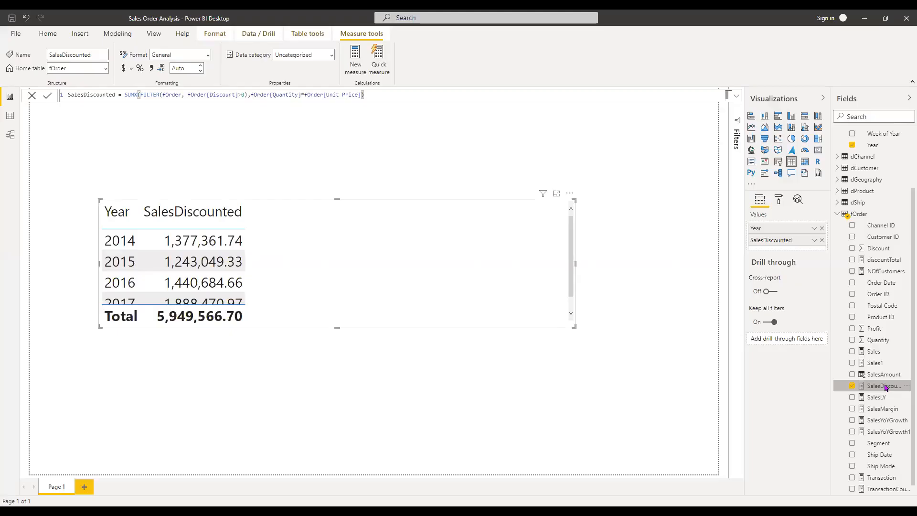
# Create a new measure in fOrder named TransactionsDiscounted and begin its formula with the COUNTROWS function
pyautogui.rightClick(886, 386)
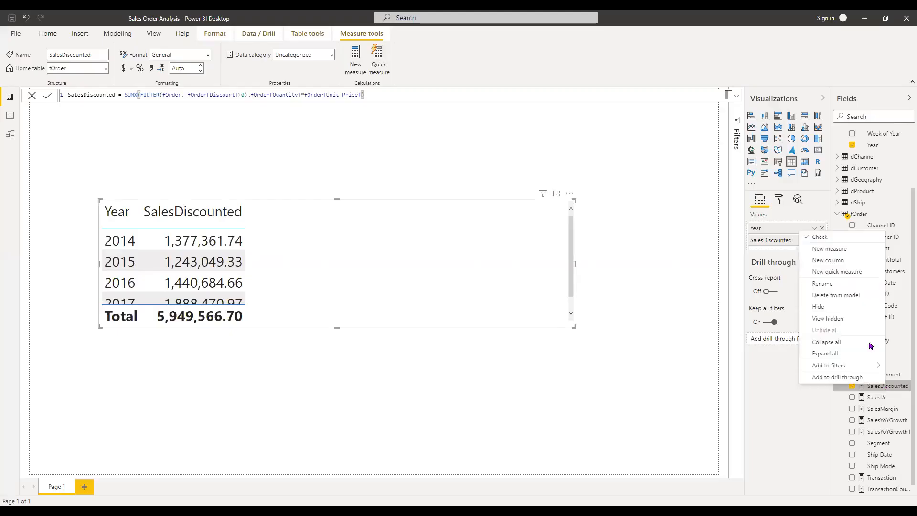
pyautogui.click(856, 253)
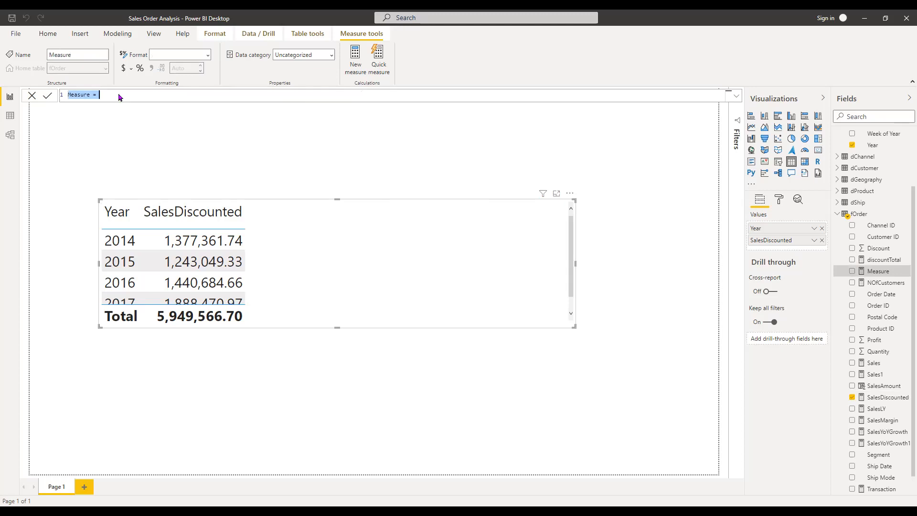
pyautogui.press('BackSpace')
pyautogui.write('TransactionsDiscounted = CO')
pyautogui.press('BackSpace')
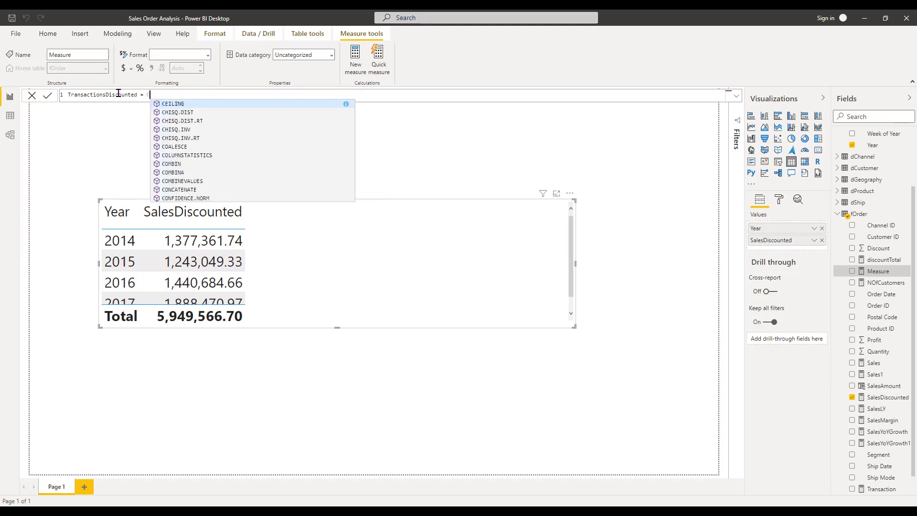
pyautogui.write('OUNT')
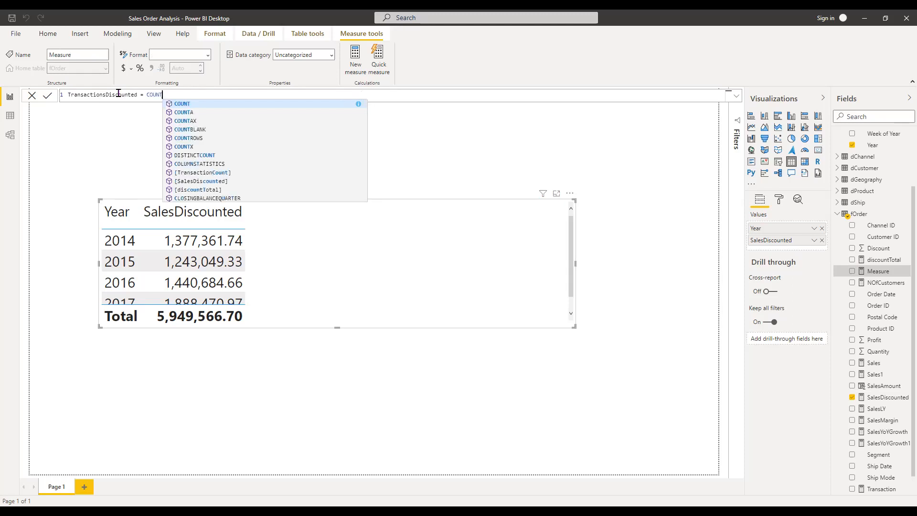
pyautogui.press('Down')
pyautogui.press('Down')
pyautogui.press('Down')
pyautogui.press('Down')
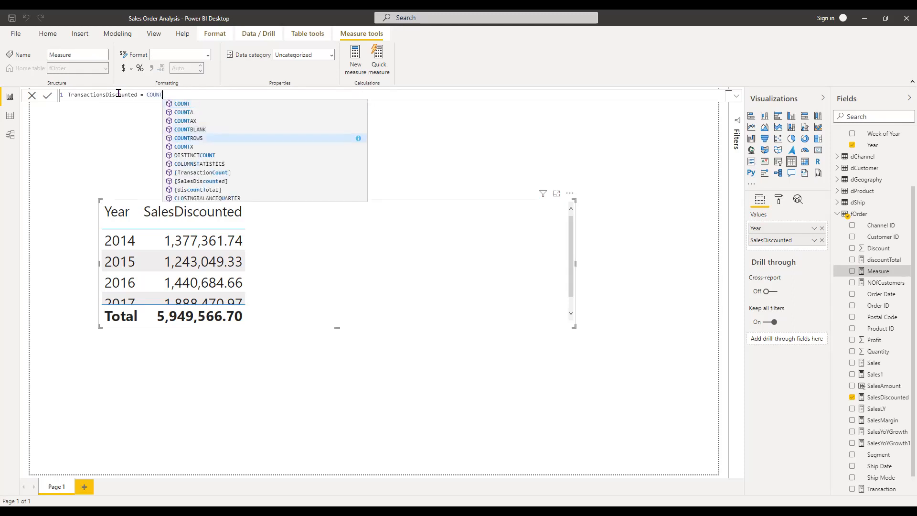
pyautogui.press('Tab')
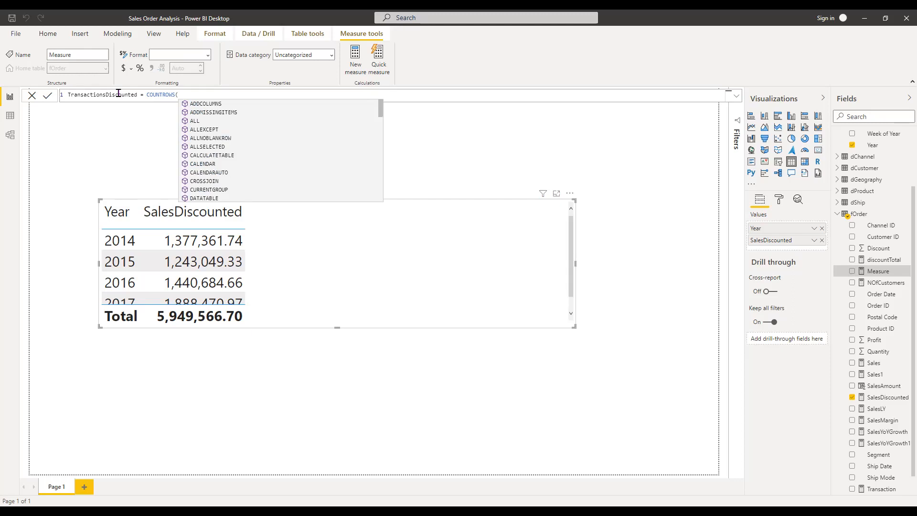
# Nest a FILTER function inside COUNTROWS with fOrder as its table argument
pyautogui.write('fO')
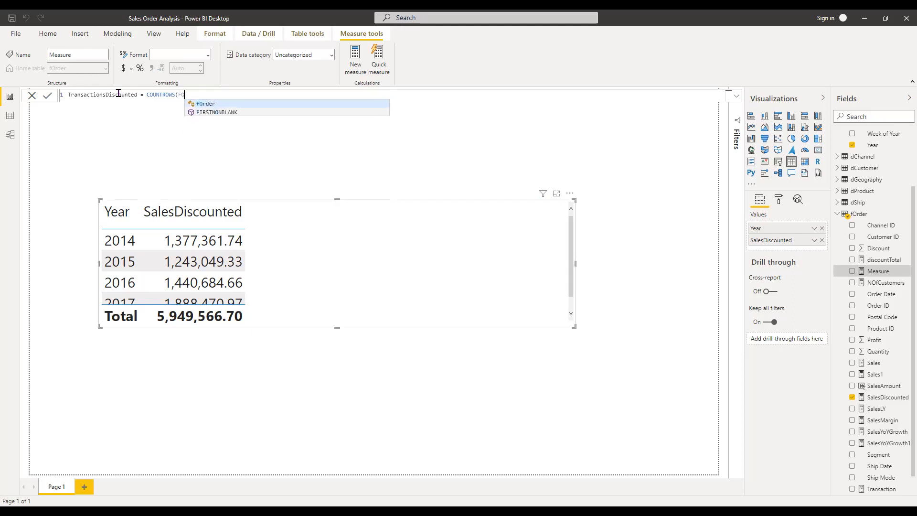
pyautogui.press('BackSpace')
pyautogui.write('ILTE')
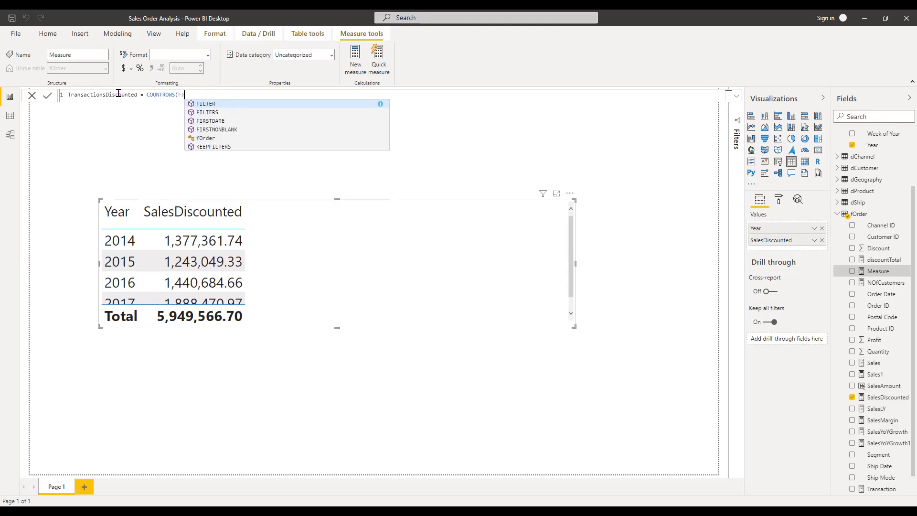
pyautogui.write('R(')
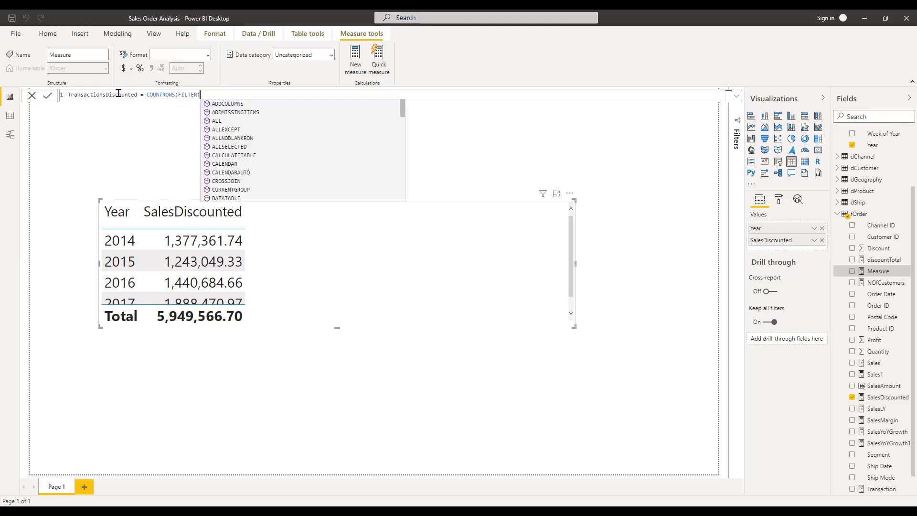
pyautogui.press('BackSpace')
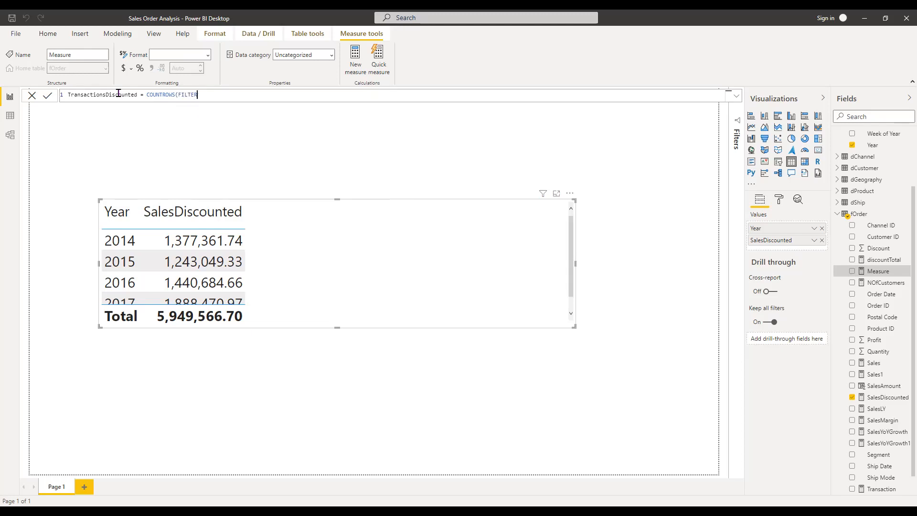
pyautogui.write('(')
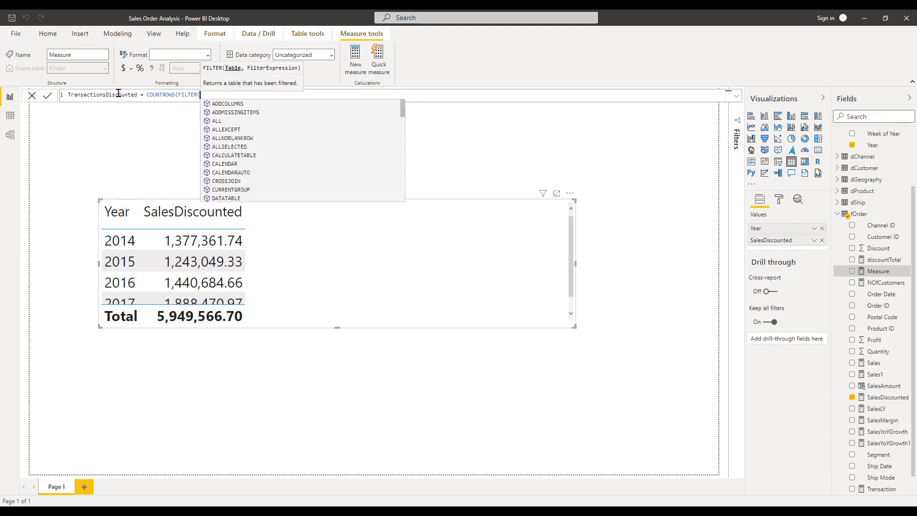
pyautogui.write('FOR')
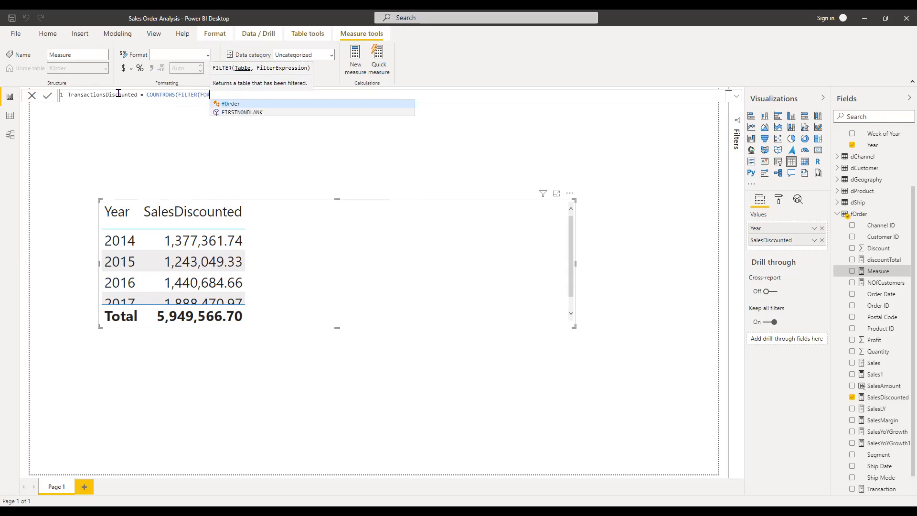
pyautogui.press('Tab')
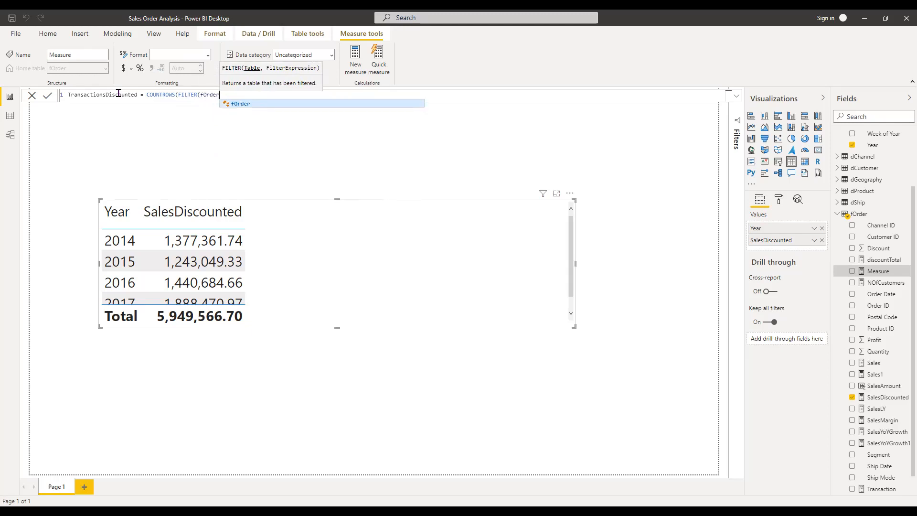
pyautogui.write(',')
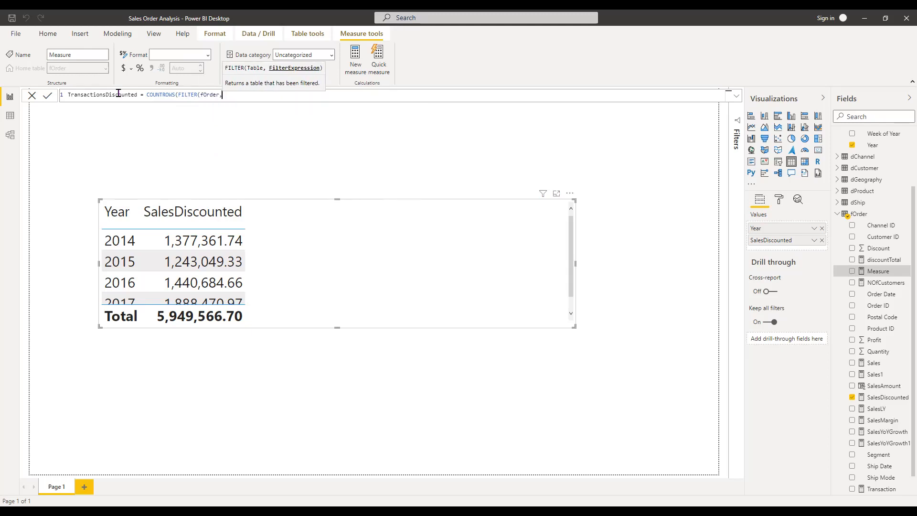
# Enter fOrder[Discount]>0 as the filter condition and close both the FILTER and COUNTROWS functions
pyautogui.write(' for')
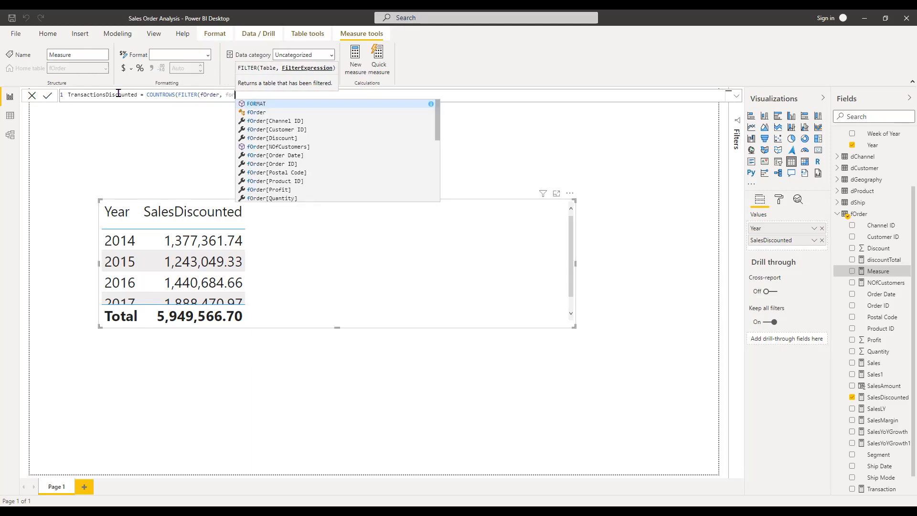
pyautogui.press('Down')
pyautogui.press('Down')
pyautogui.press('Down')
pyautogui.press('Down')
pyautogui.press('Tab')
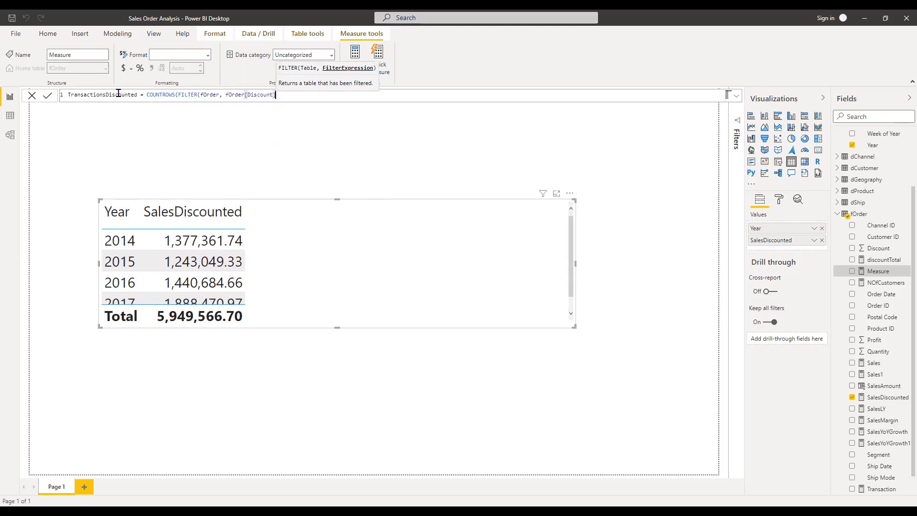
pyautogui.write('>0)')
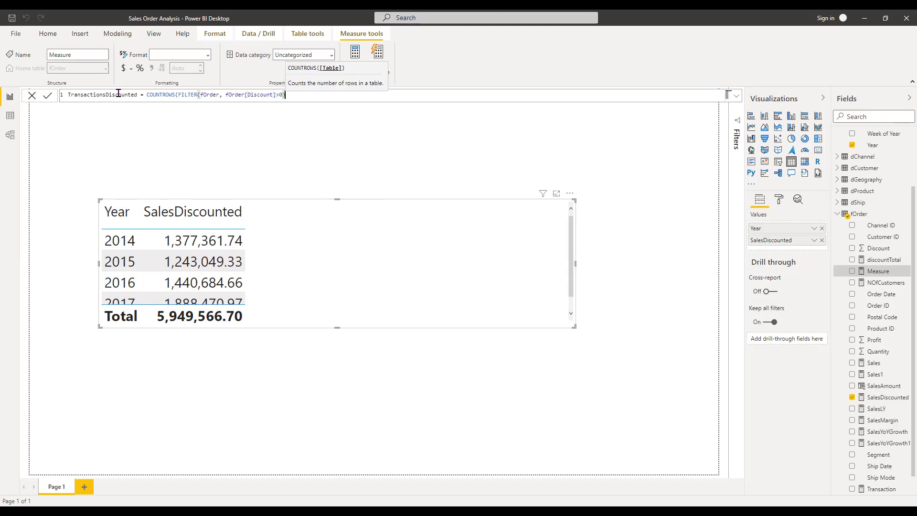
pyautogui.write(')')
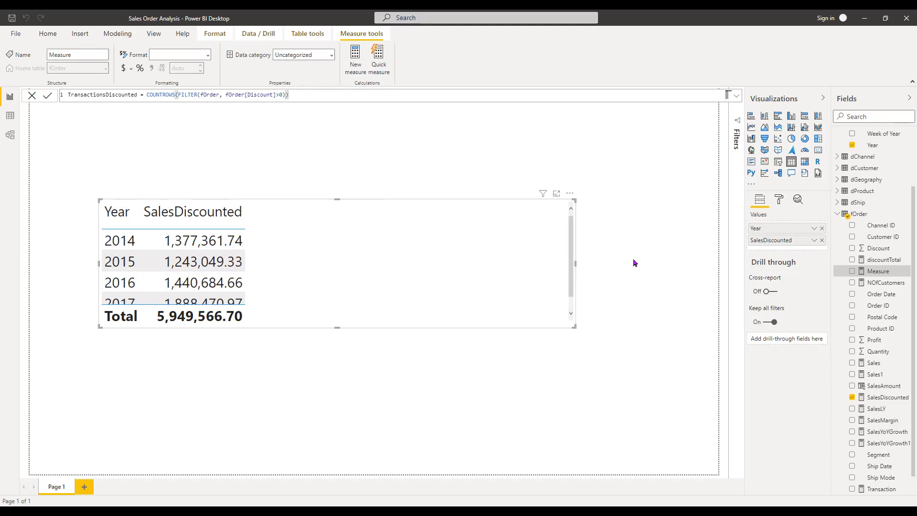
# Commit the TransactionsDiscounted measure and add it to the table visual together with TransactionCount
pyautogui.press('Return')
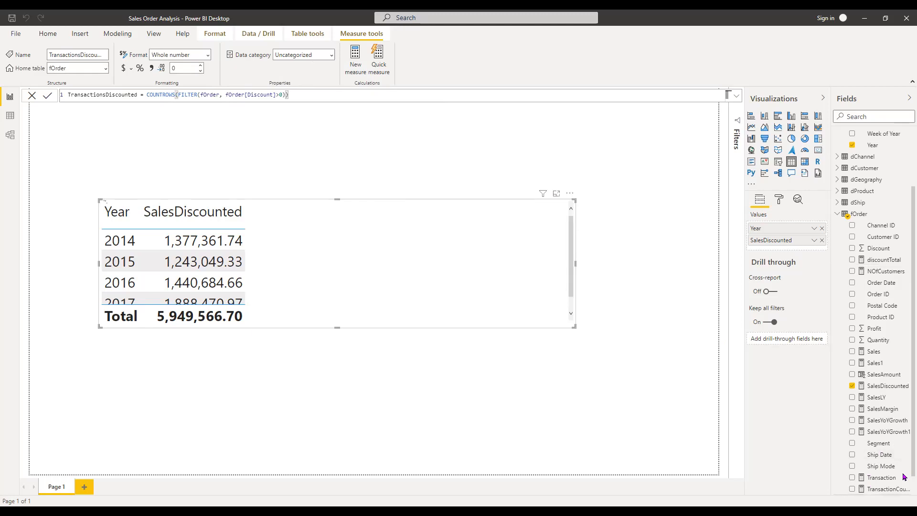
pyautogui.scroll(-1, 894, 490)
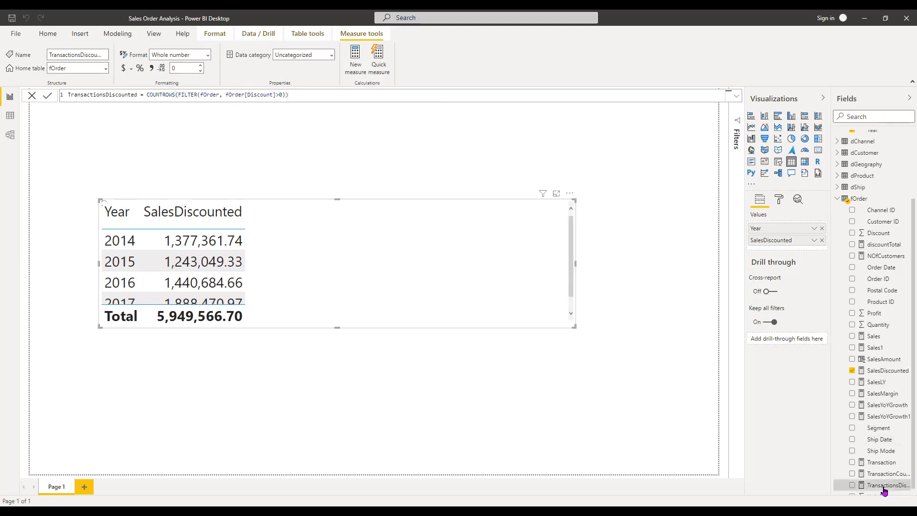
pyautogui.click(858, 486)
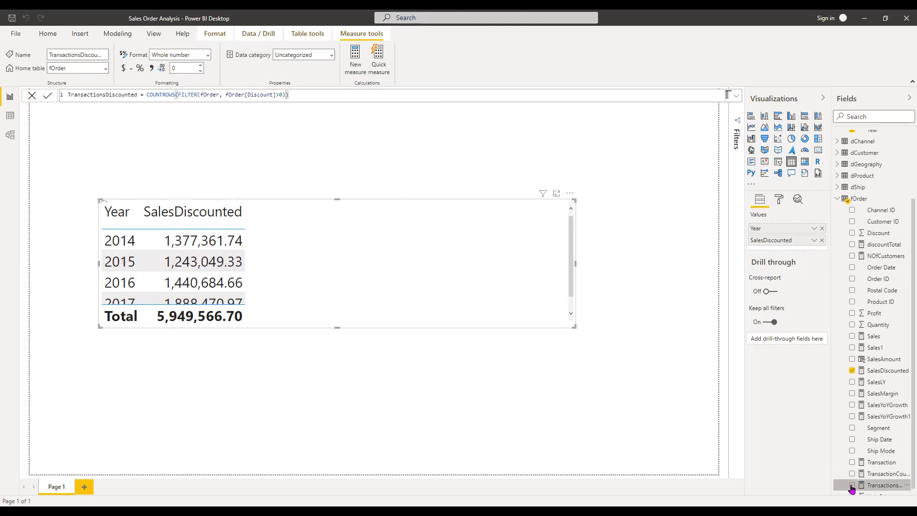
pyautogui.click(853, 487)
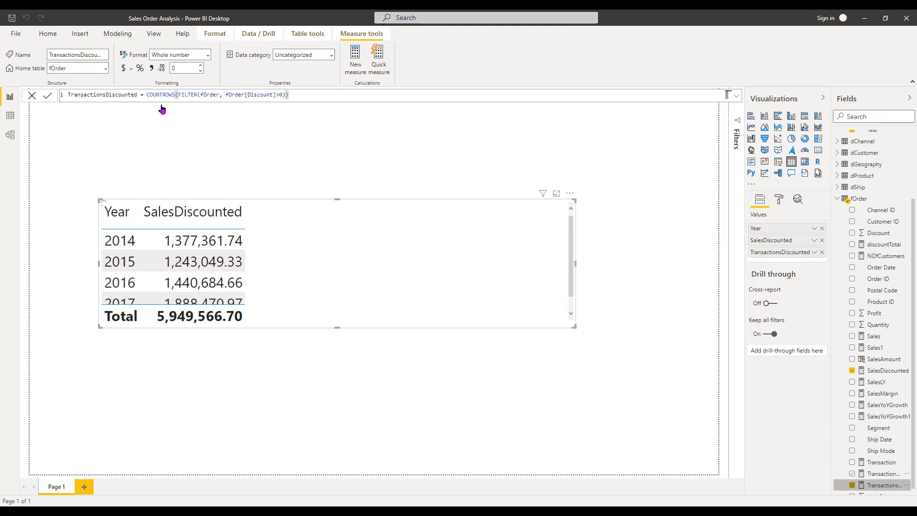
pyautogui.moveTo(99, 197); pyautogui.dragTo(201, 276)
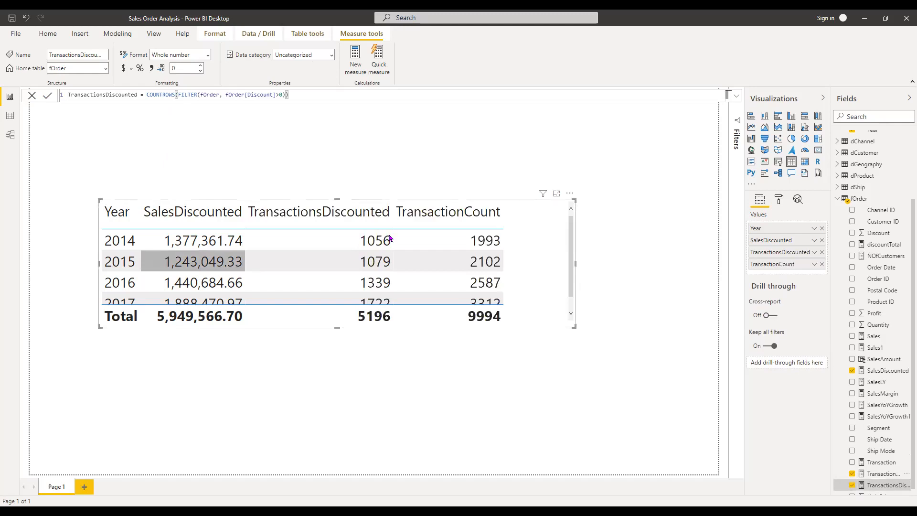
# Clear the cell highlight and enlarge the table visual so all years fit, with spare width for another column
pyautogui.click(432, 226)
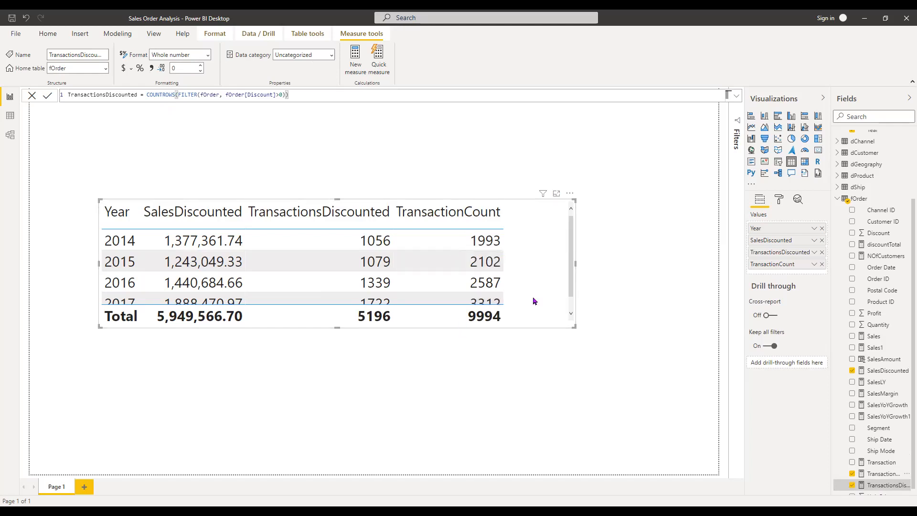
pyautogui.moveTo(573, 328); pyautogui.dragTo(590, 360)
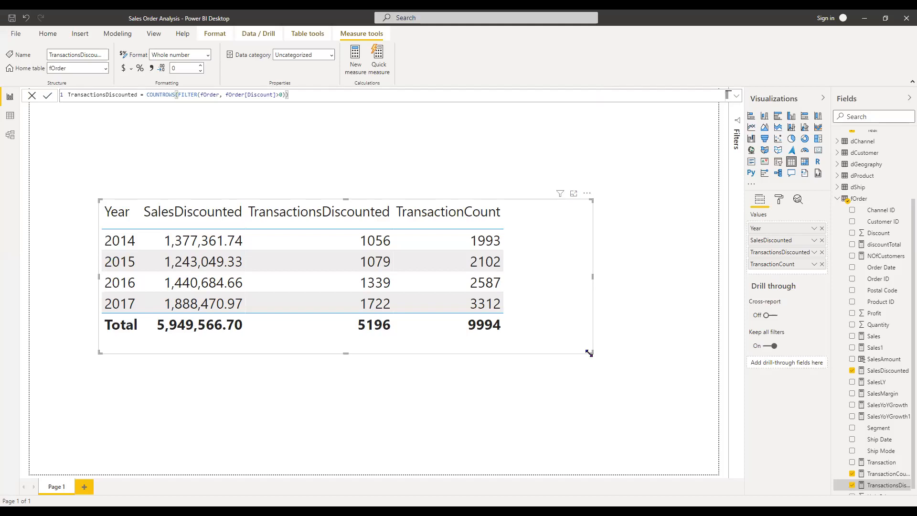
pyautogui.moveTo(592, 353); pyautogui.dragTo(671, 338)
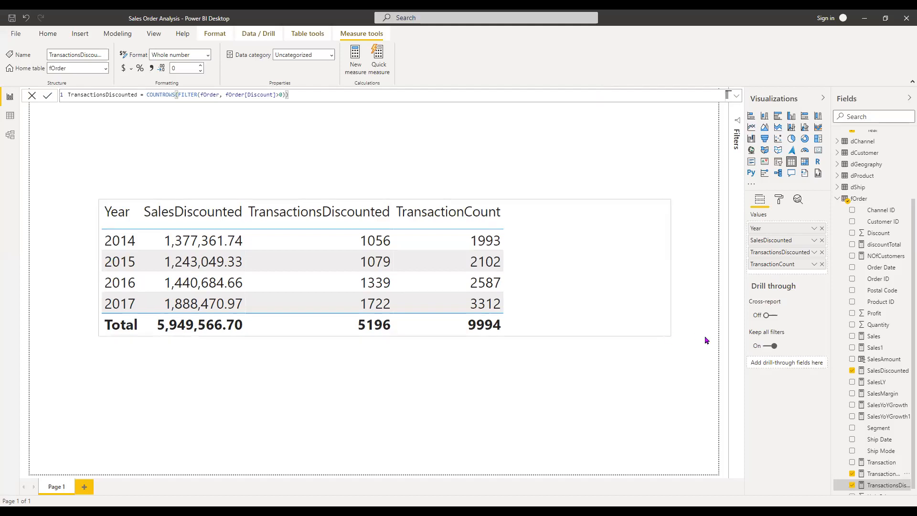
# Add the Sales measure to the table visual and display the formulas of Sales and the SalesAmount column
pyautogui.click(825, 267)
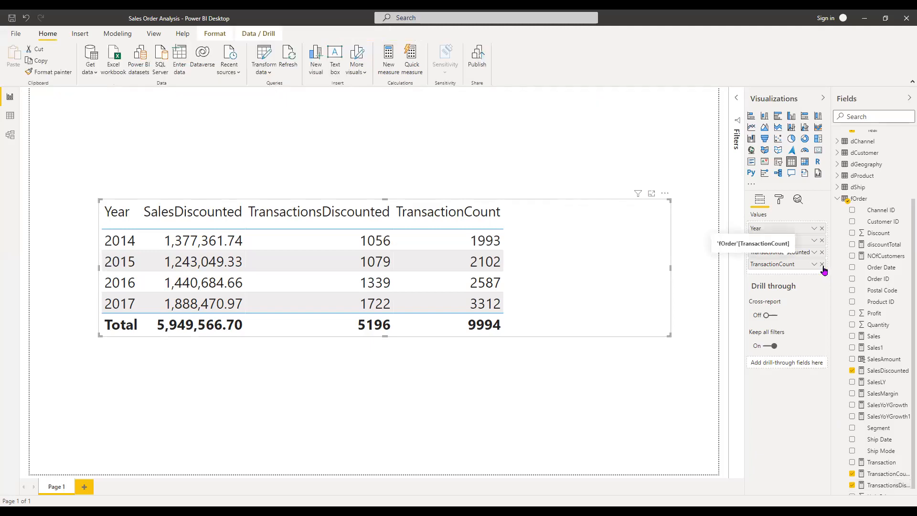
pyautogui.click(853, 339)
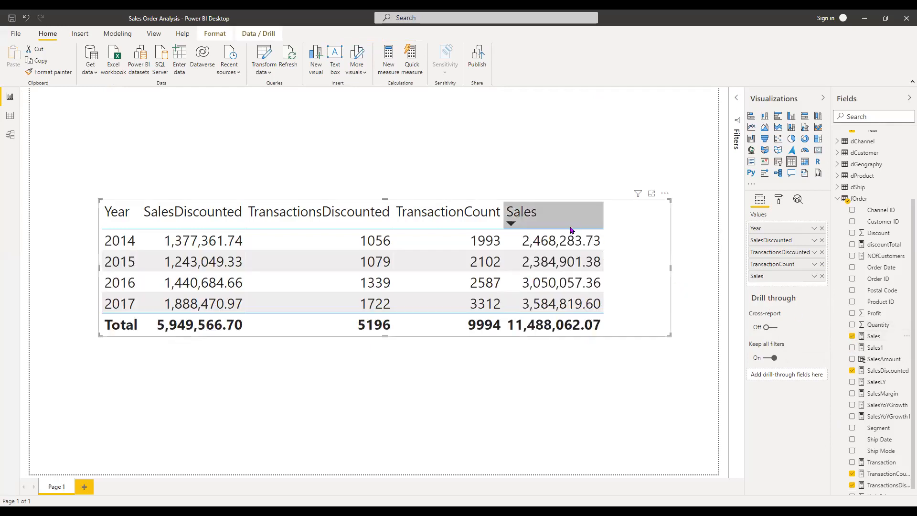
pyautogui.click(878, 339)
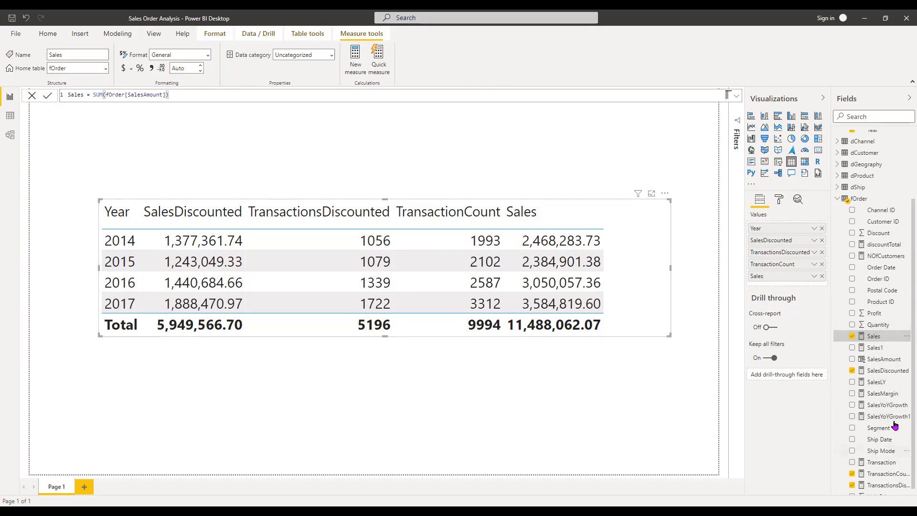
pyautogui.click(885, 363)
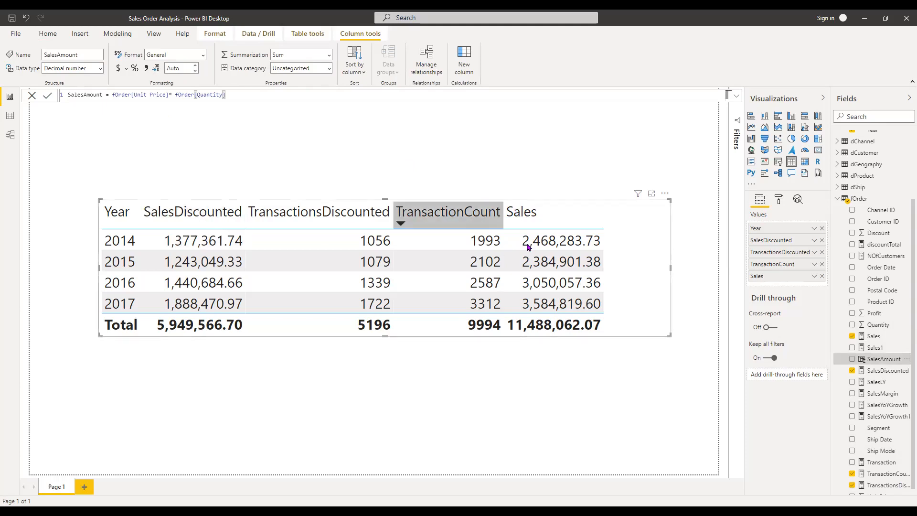
# Create a new measure in fOrder named PctDiscount and begin its formula with the DIVIDE function
pyautogui.rightClick(883, 416)
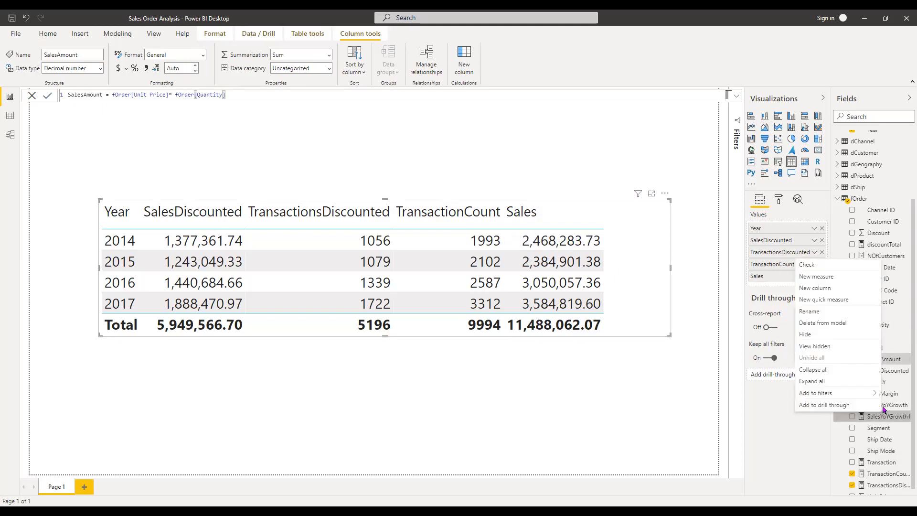
pyautogui.click(850, 281)
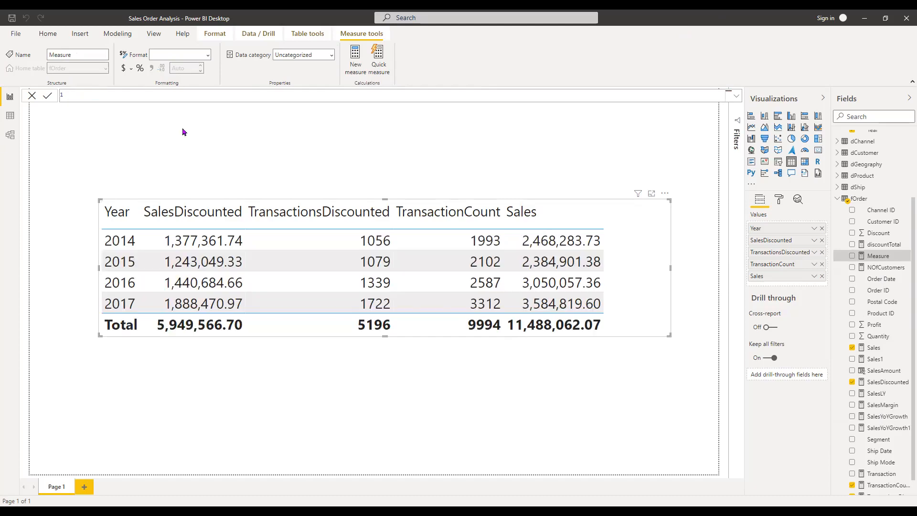
pyautogui.write('PctDiscount')
pyautogui.write('= div')
pyautogui.press('Tab')
# Enter the [SalesDiscounted] measure as the DIVIDE numerator, followed by the separator for the denominator
pyautogui.write('Sales')
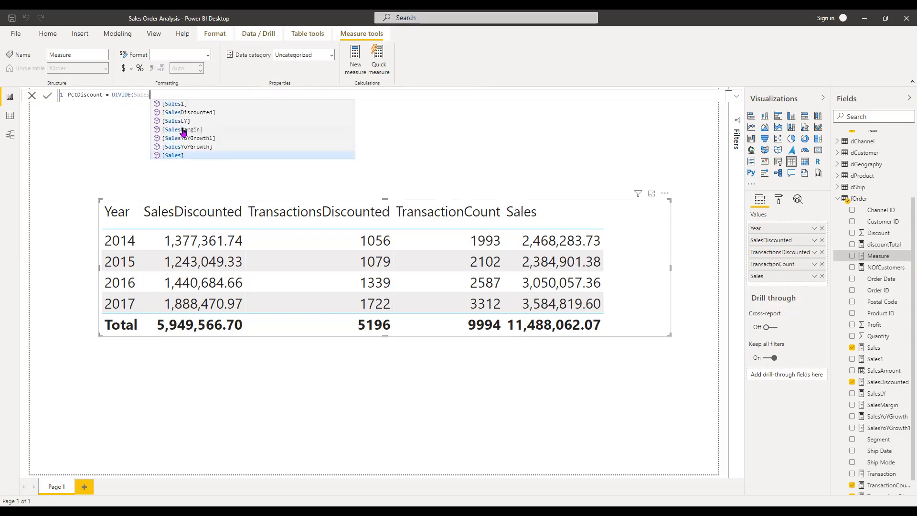
pyautogui.press('Up')
pyautogui.press('Up')
pyautogui.press('Up')
pyautogui.press('Up')
pyautogui.press('Up')
pyautogui.press('Tab')
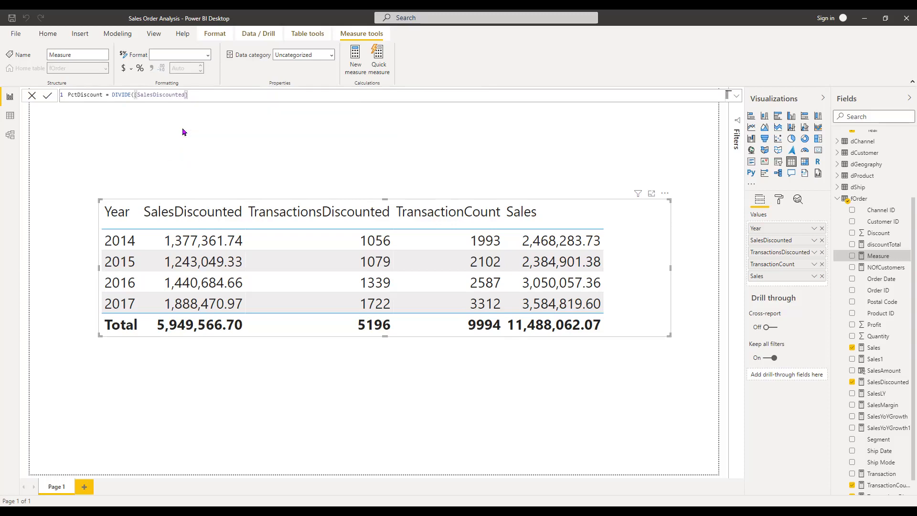
pyautogui.write(',')
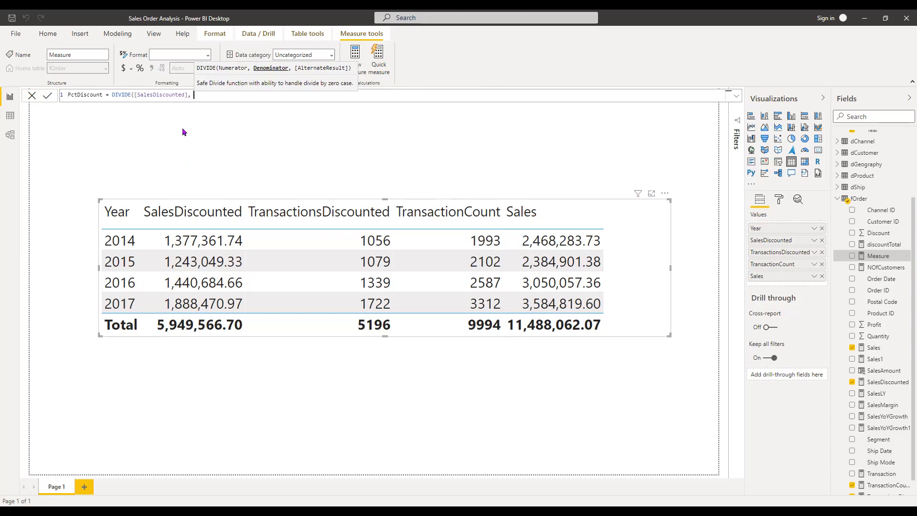
# Complete the PctDiscount formula with the [Sales] measure as the DIVIDE denominator and commit the measure
pyautogui.write(' [S')
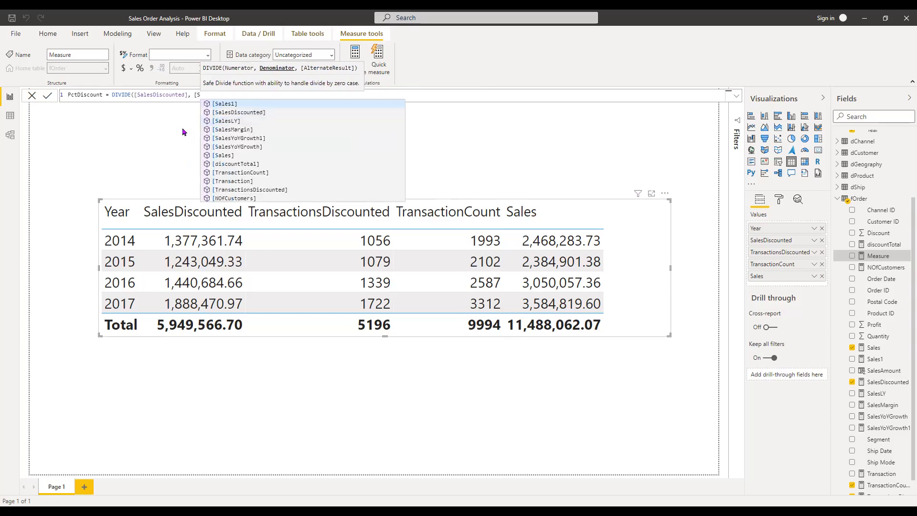
pyautogui.press('Down')
pyautogui.press('Down')
pyautogui.press('Down')
pyautogui.press('Down')
pyautogui.press('Down')
pyautogui.press('Down')
pyautogui.press('Tab')
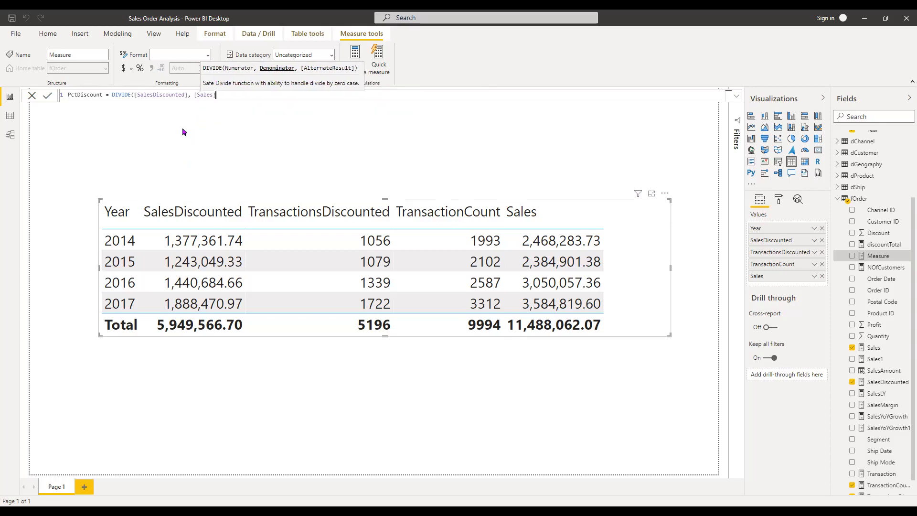
pyautogui.write(')')
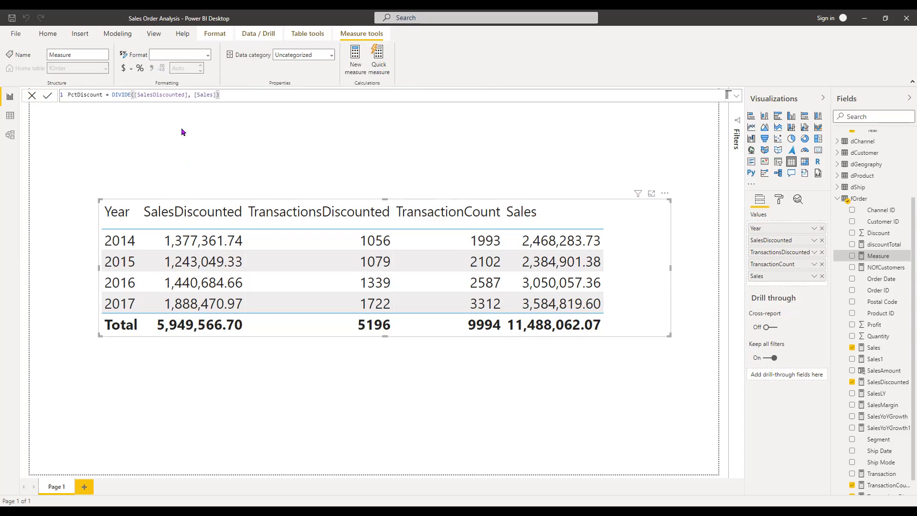
pyautogui.press('Return')
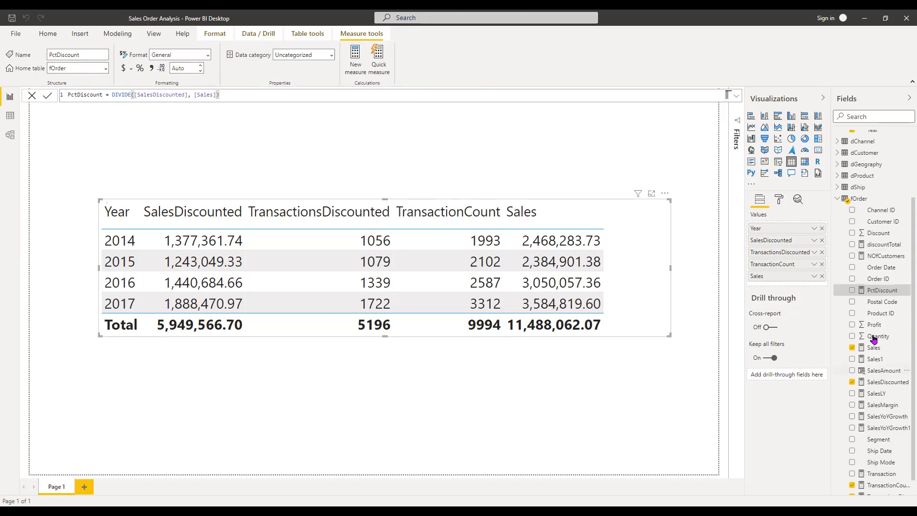
# Replace TransactionCount in the table visual with PctDiscount, formatted as a percentage with two decimals, and make the visual slightly taller
pyautogui.click(854, 292)
pyautogui.click(854, 291)
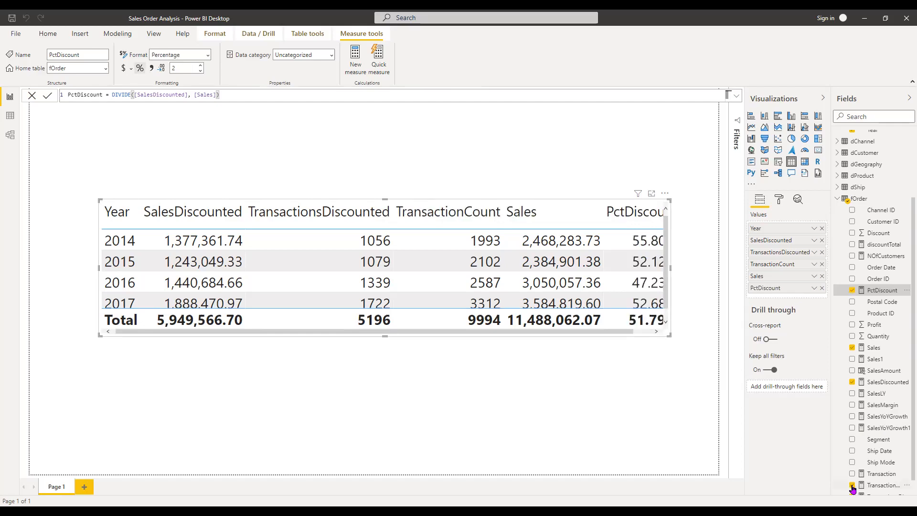
pyautogui.click(852, 486)
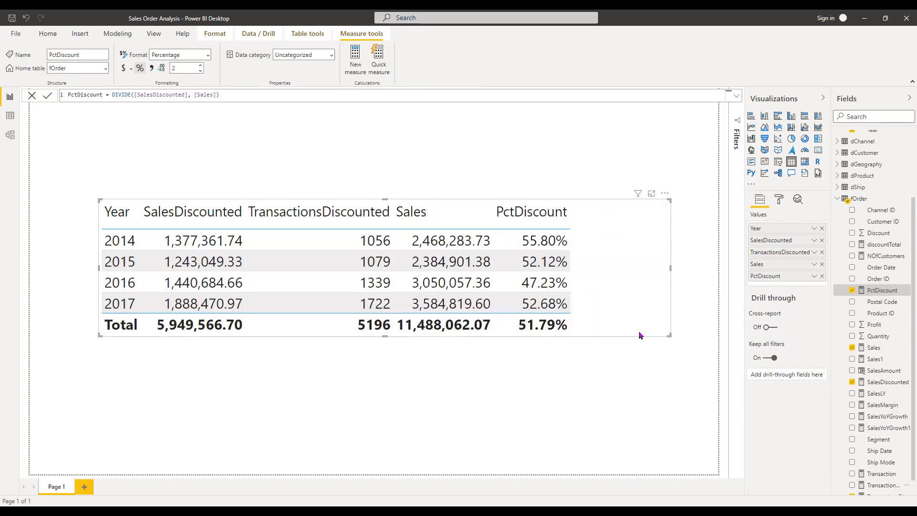
pyautogui.moveTo(668, 336); pyautogui.dragTo(668, 354)
# Examine the yearly PctDiscount values in the table against the SalesDiscounted, TransactionsDiscounted and Sales values
pyautogui.click(488, 275)
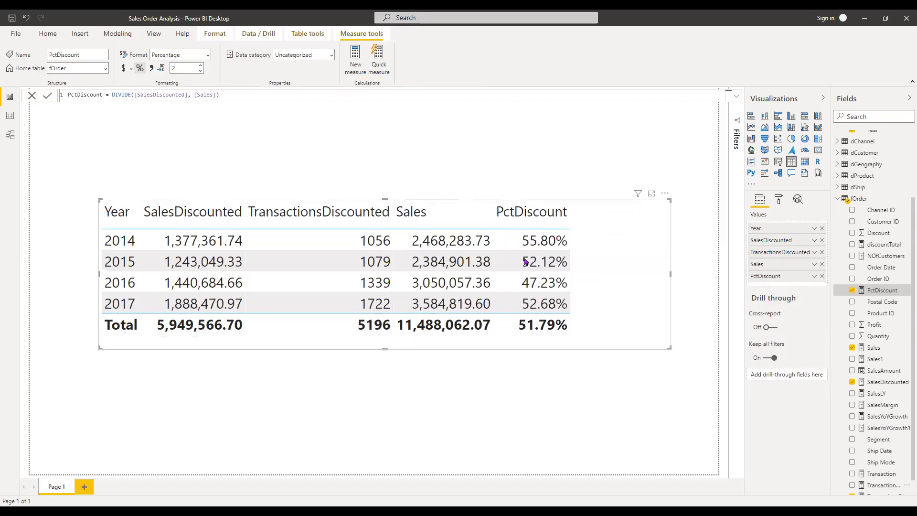
pyautogui.click(553, 308)
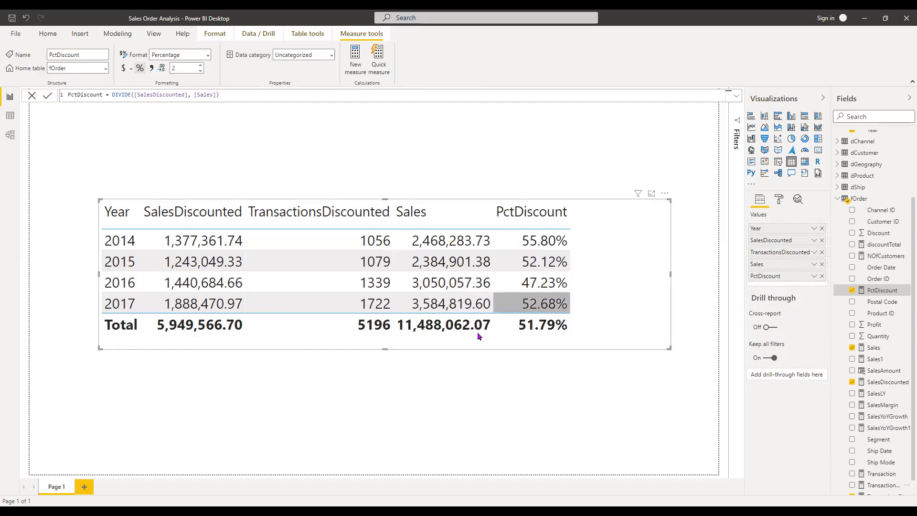
pyautogui.click(297, 295)
pyautogui.click(242, 264)
pyautogui.click(568, 281)
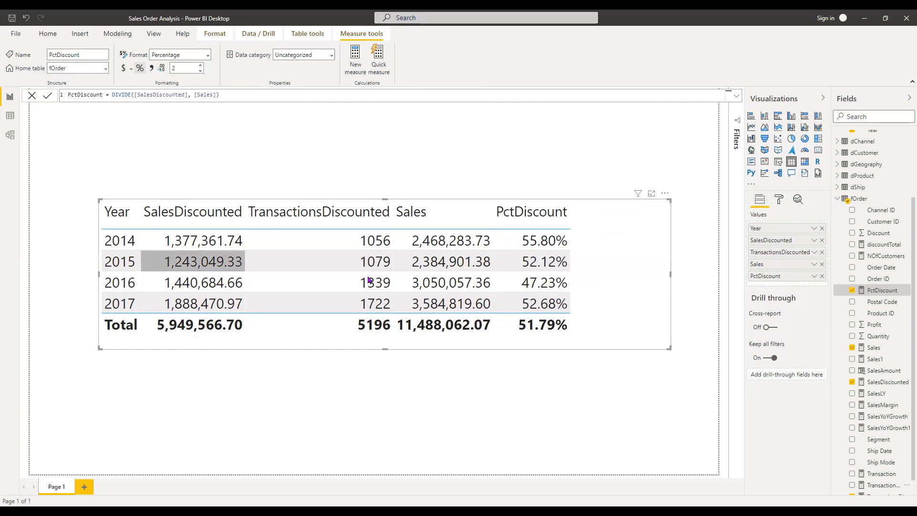
pyautogui.click(364, 310)
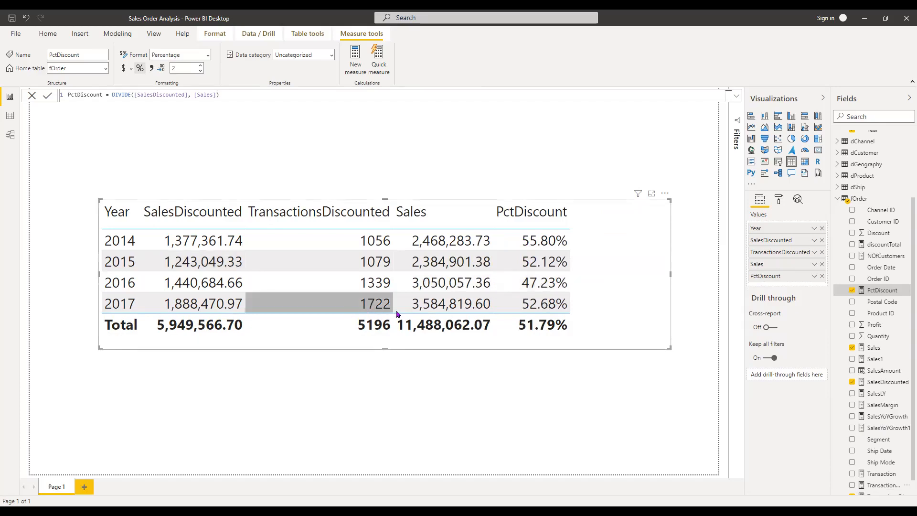
pyautogui.click(525, 305)
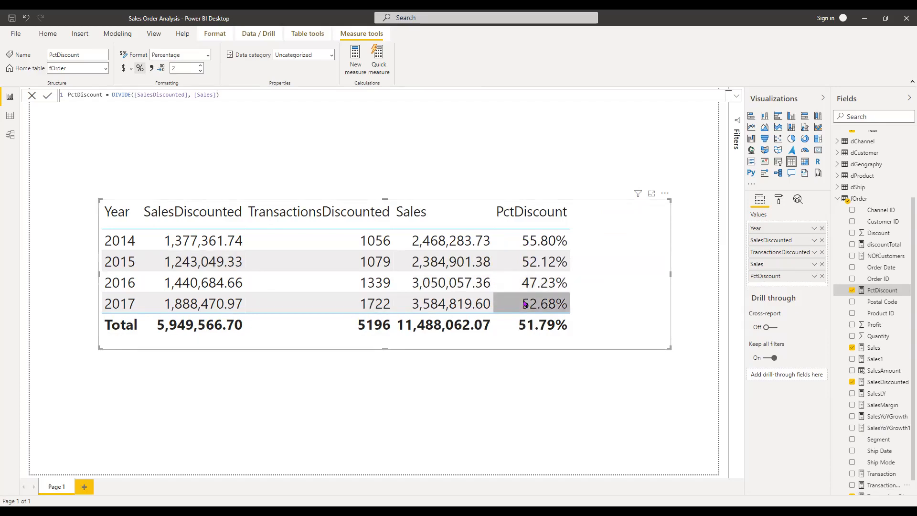
pyautogui.click(419, 281)
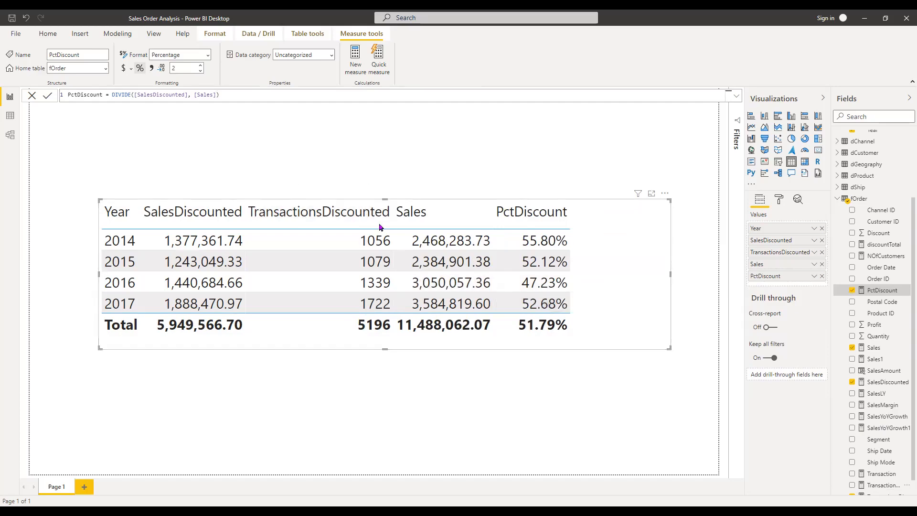